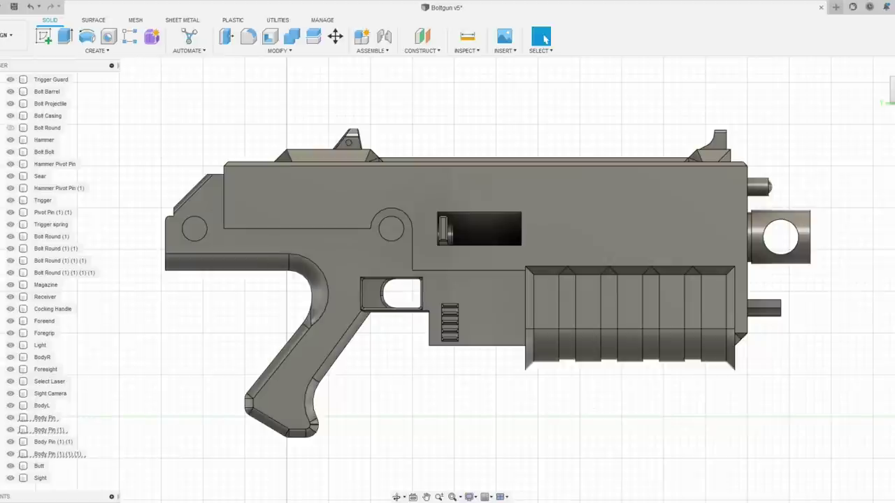
# - Examine the grey traditional boltgun from the side and in perspective, including a close look at its barrel muzzle
pyautogui.click(398, 497)
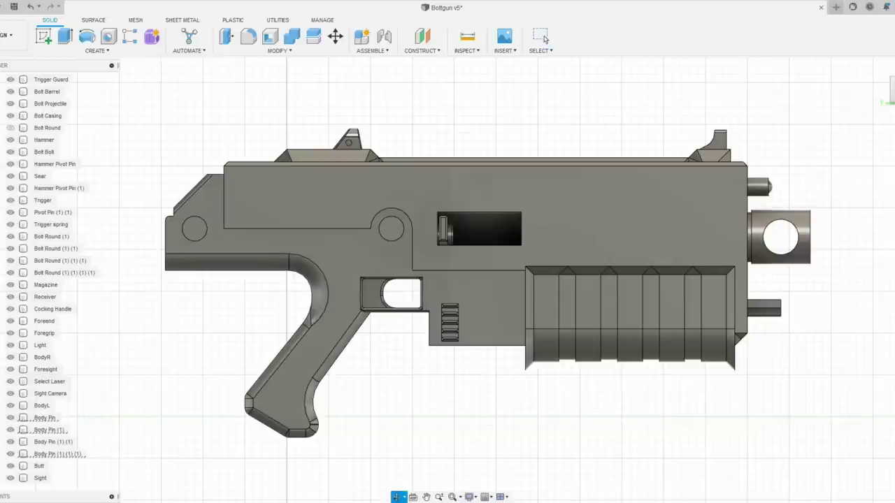
pyautogui.moveTo(447, 252); pyautogui.dragTo(214, 272)
pyautogui.click(544, 39)
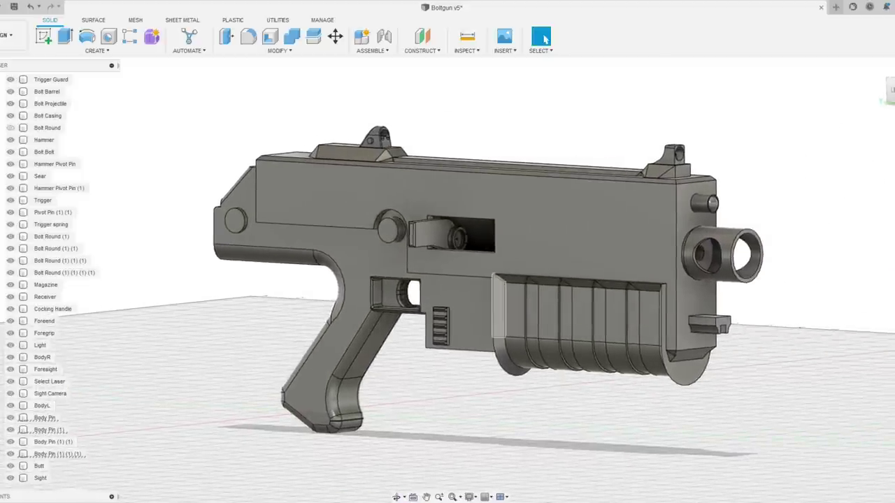
pyautogui.scroll(1, 432, 432)
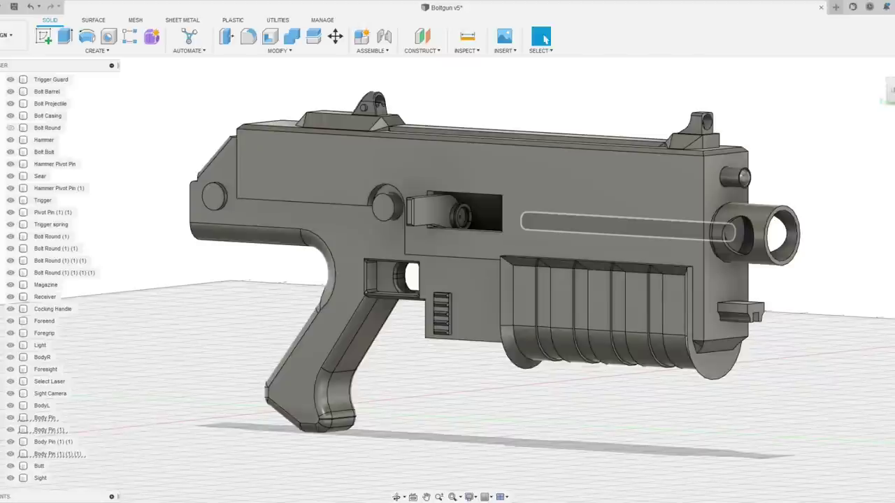
pyautogui.scroll(6, 819, 230)
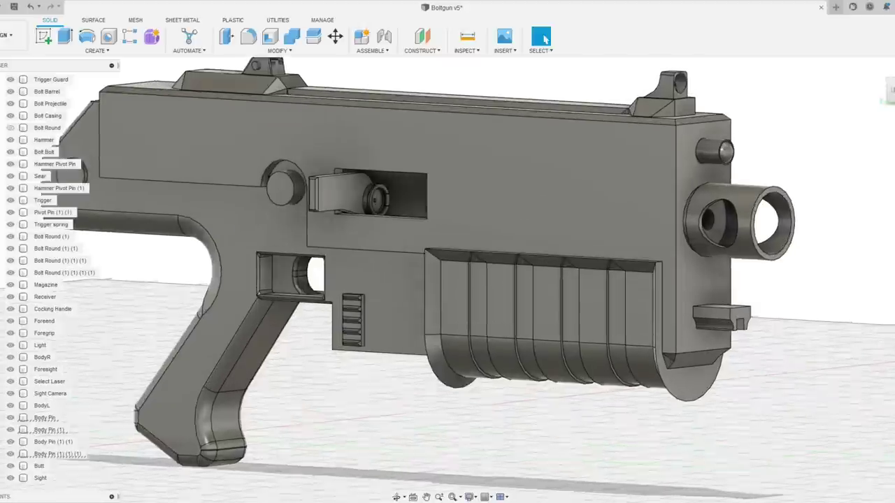
pyautogui.scroll(2, 783, 217)
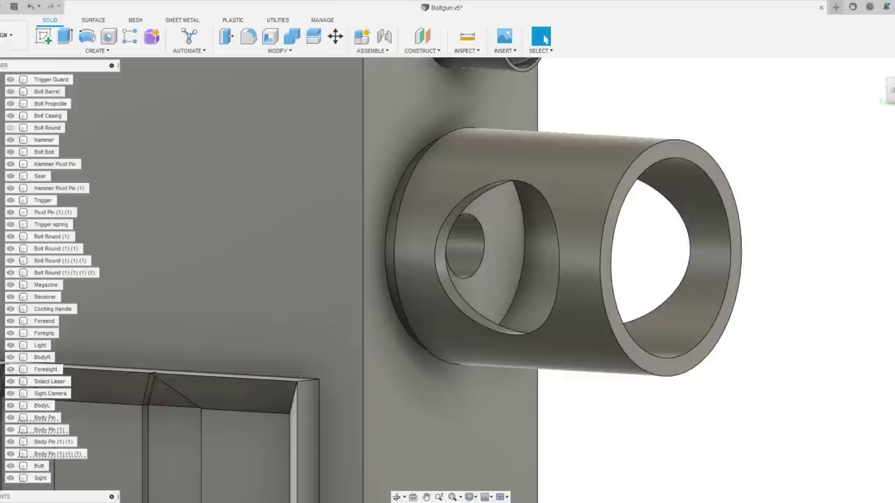
pyautogui.scroll(-3, 804, 238)
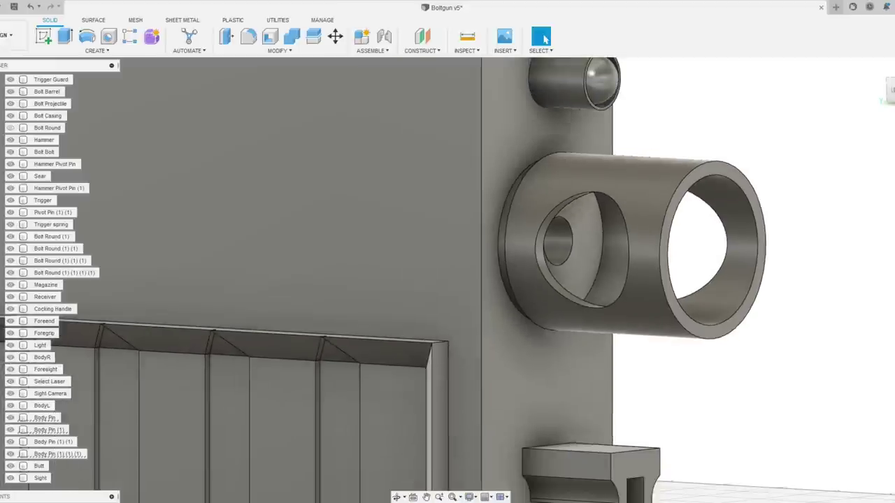
pyautogui.moveTo(804, 237); pyautogui.dragTo(764, 383)
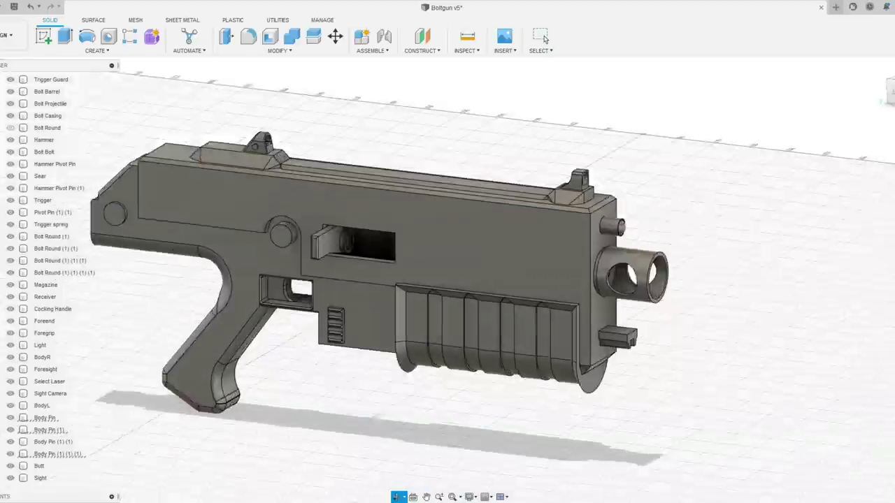
pyautogui.click(545, 39)
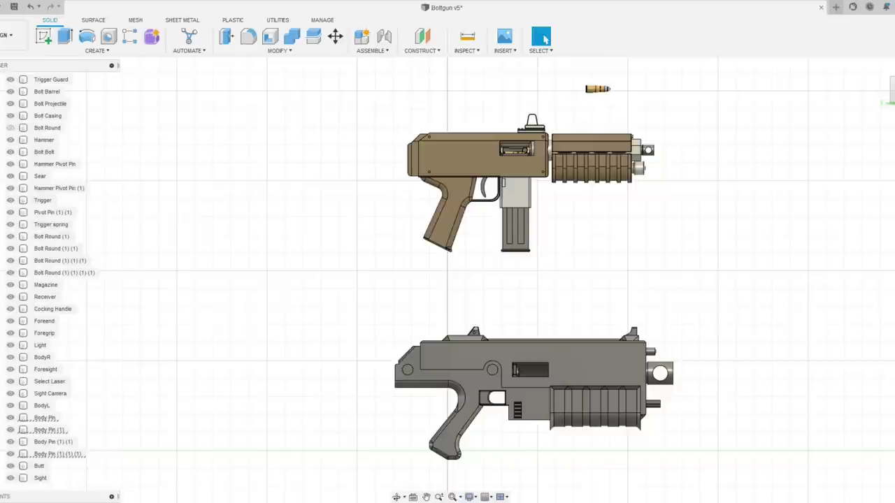
# - Examine the tan redesigned boltgun from the side and from a raised three-quarter angle
pyautogui.scroll(5, 683, 135)
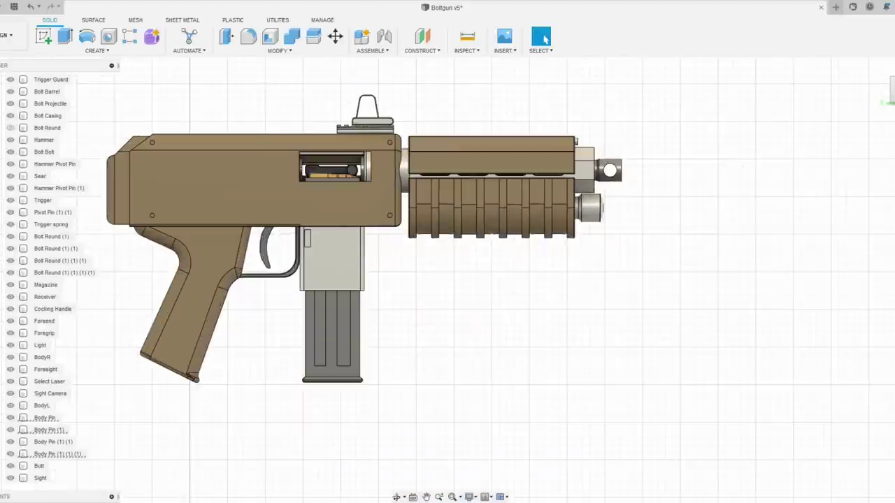
pyautogui.click(396, 497)
pyautogui.moveTo(448, 280); pyautogui.dragTo(409, 388)
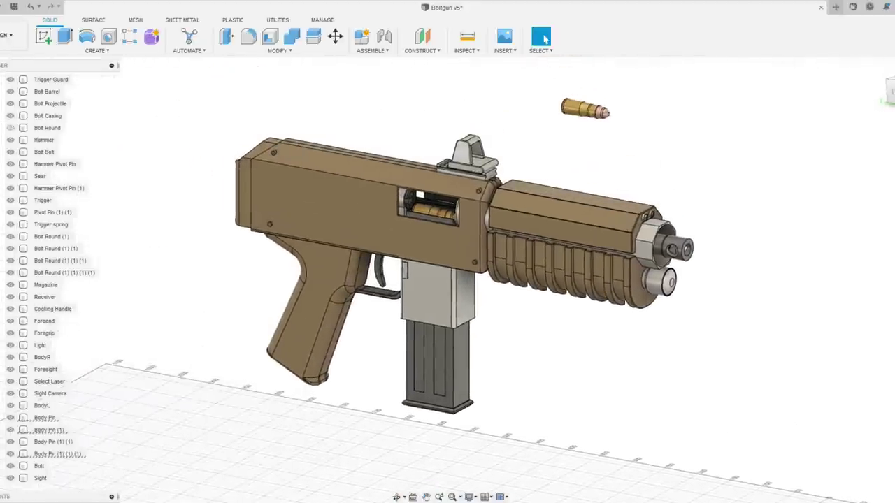
pyautogui.moveTo(533, 264); pyautogui.dragTo(524, 298)
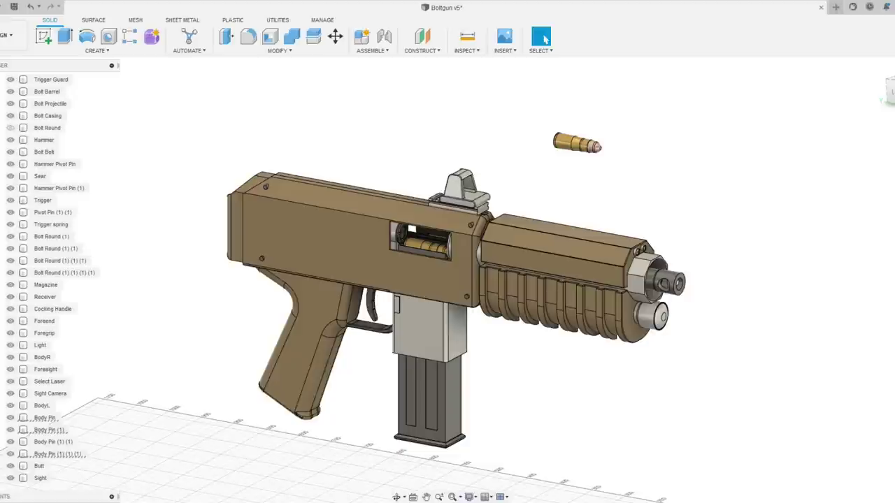
# - Hide the Bolt Casing body of the loose round above the gun so that only its projectile shows
pyautogui.scroll(7, 610, 105)
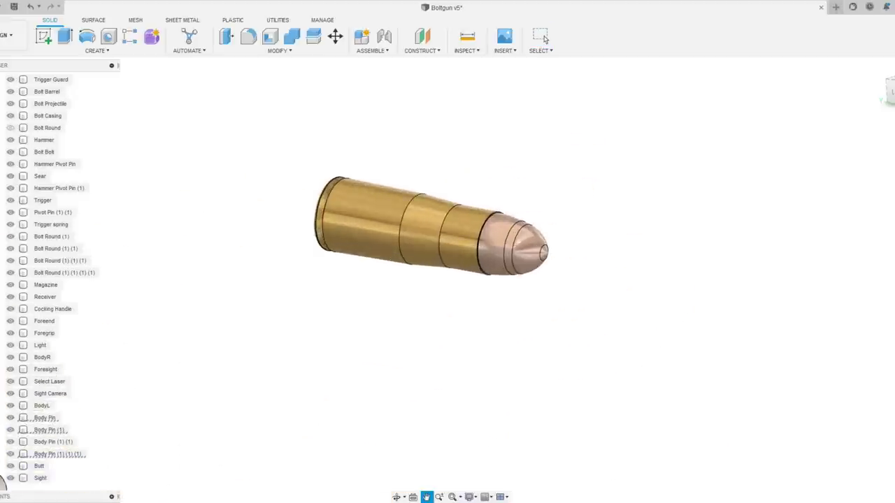
pyautogui.moveTo(435, 228); pyautogui.dragTo(482, 239)
pyautogui.click(544, 39)
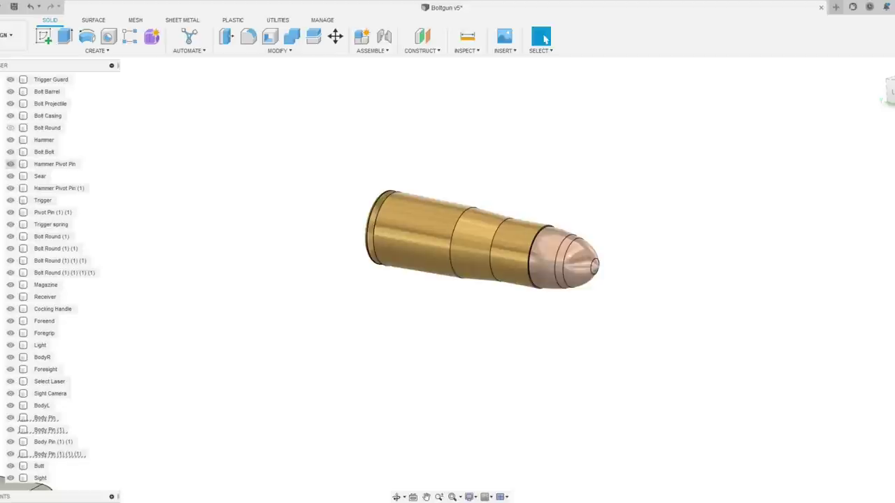
pyautogui.scroll(2, 42, 140)
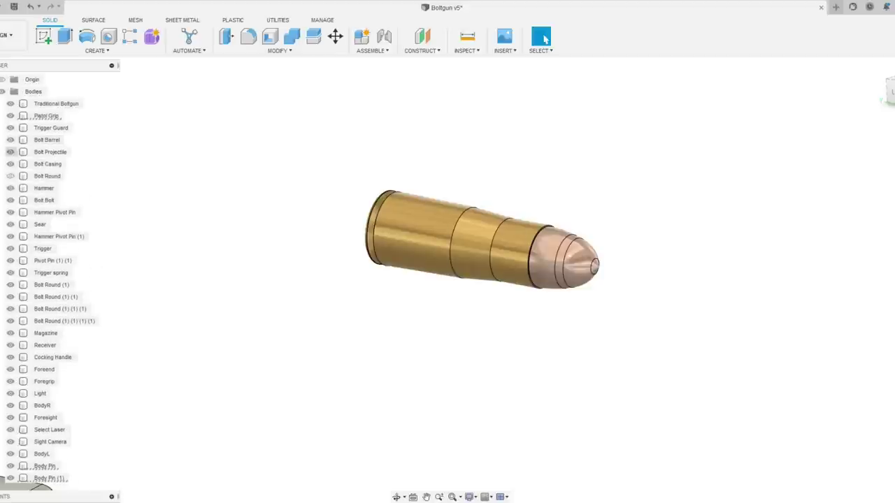
pyautogui.click(10, 164)
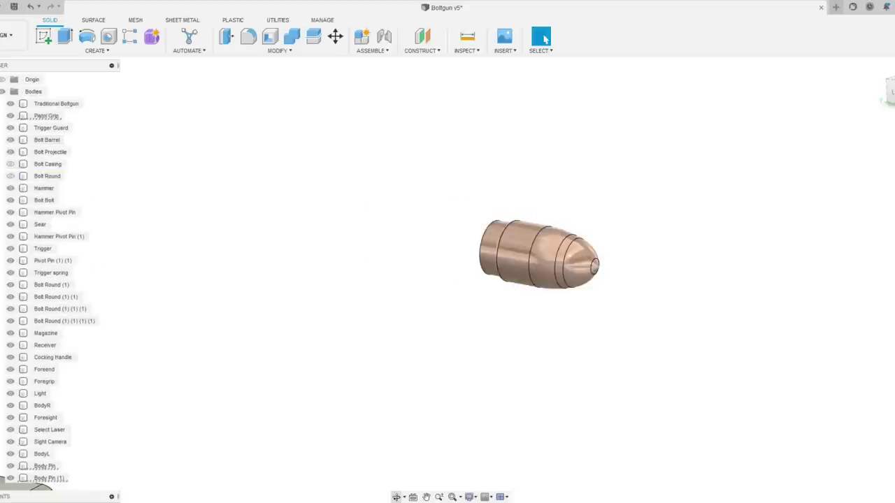
# - Examine the Bolt Projectile up close from its rear face round to its nose
pyautogui.click(396, 497)
pyautogui.moveTo(489, 280); pyautogui.dragTo(587, 245)
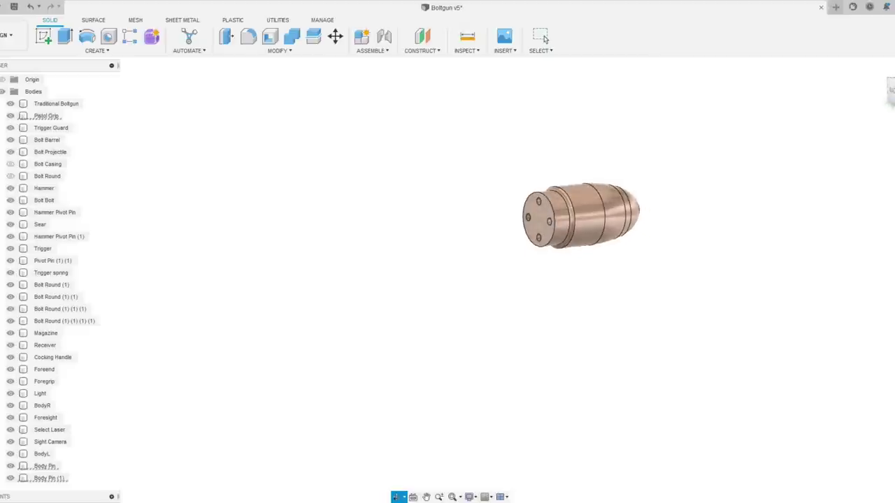
pyautogui.scroll(3, 552, 210)
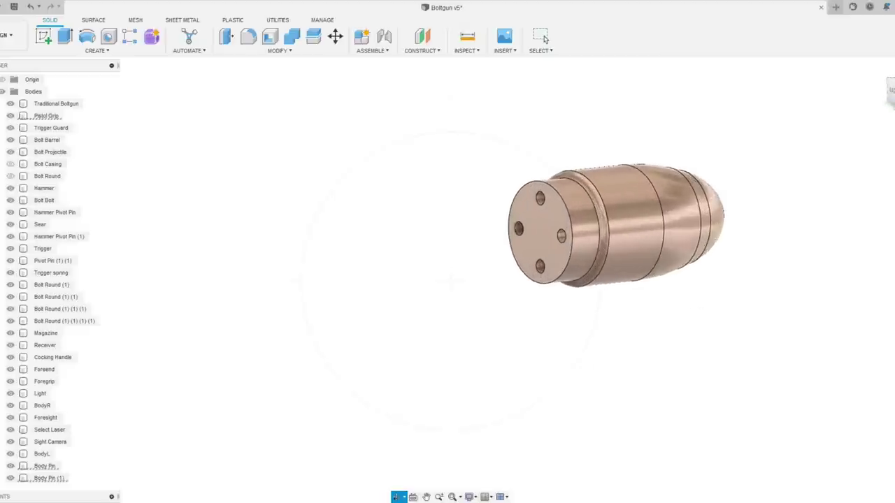
pyautogui.scroll(2, 629, 231)
pyautogui.moveTo(629, 244); pyautogui.dragTo(608, 255)
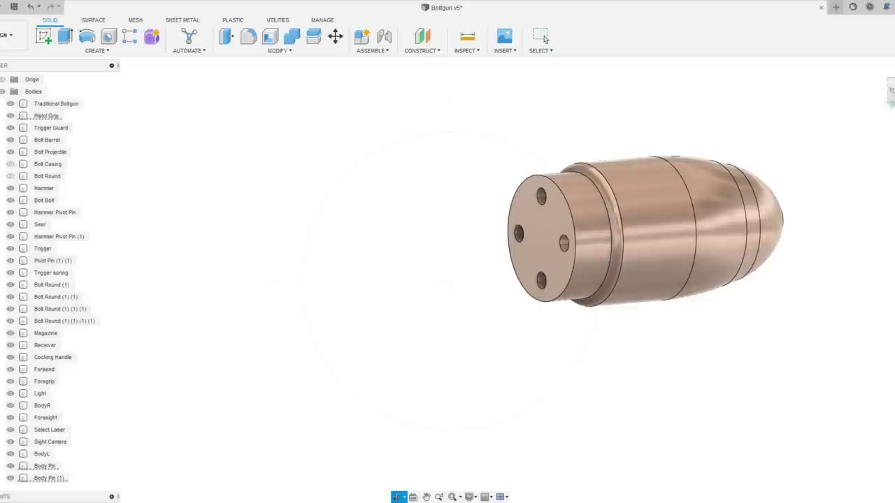
pyautogui.scroll(-5, 548, 246)
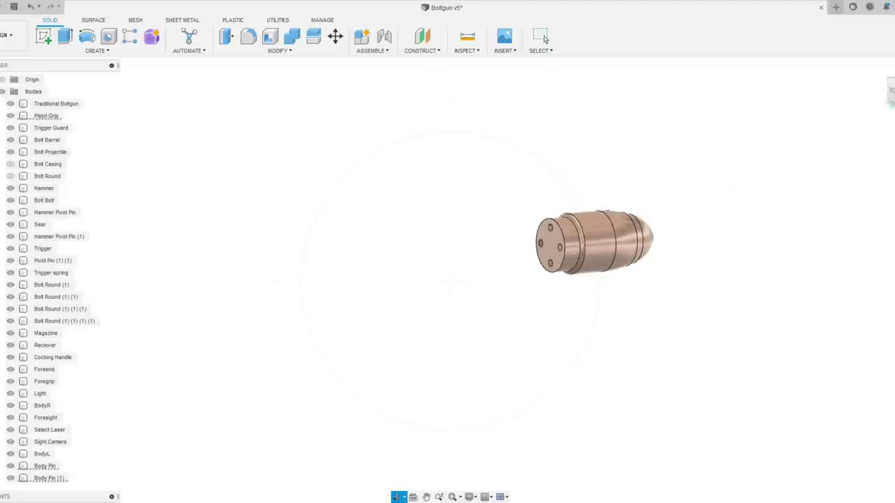
pyautogui.moveTo(728, 192); pyautogui.dragTo(609, 253)
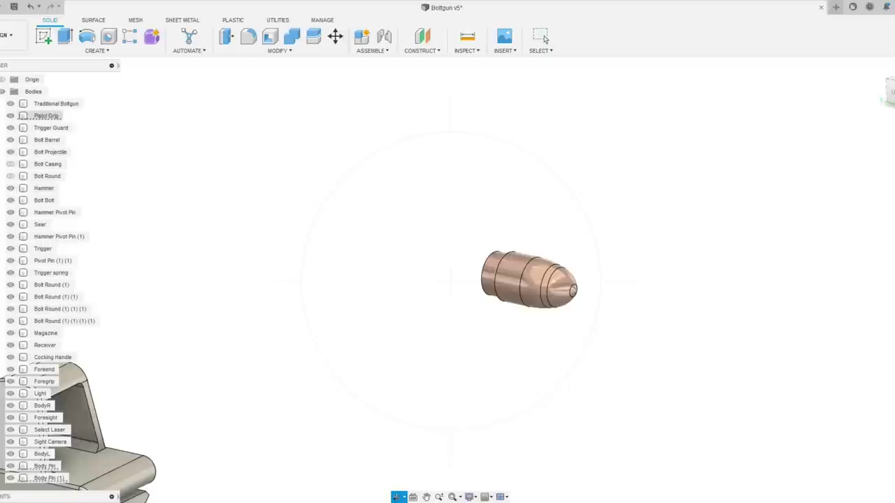
# - Show the Bolt Casing in place of the Bolt Projectile and examine the casing's rim groove and open mouth
pyautogui.click(10, 163)
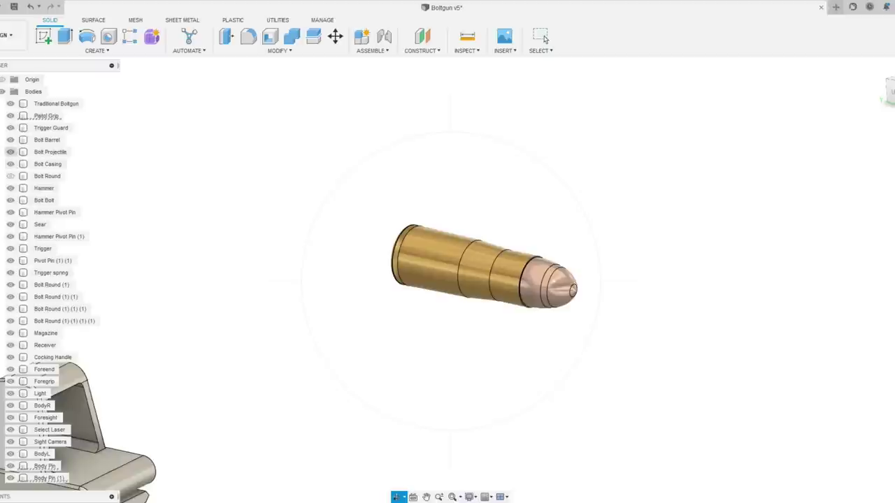
pyautogui.click(10, 152)
pyautogui.moveTo(531, 294); pyautogui.dragTo(392, 269)
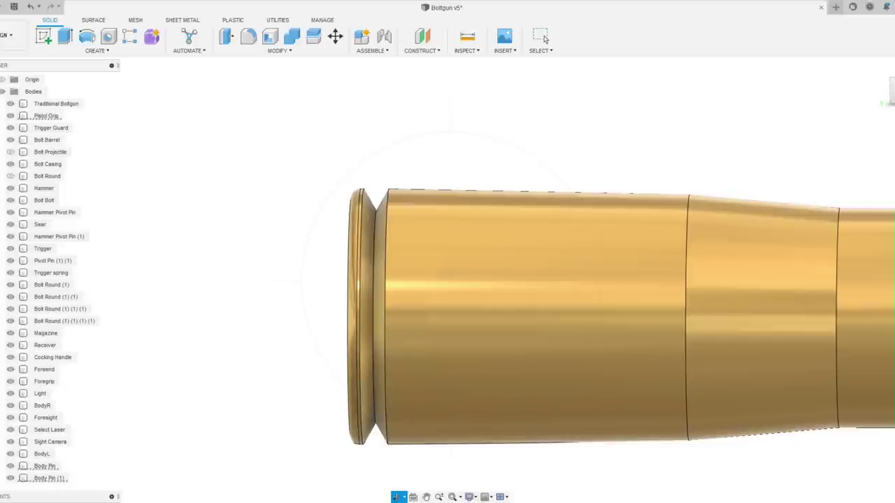
pyautogui.scroll(5, 378, 208)
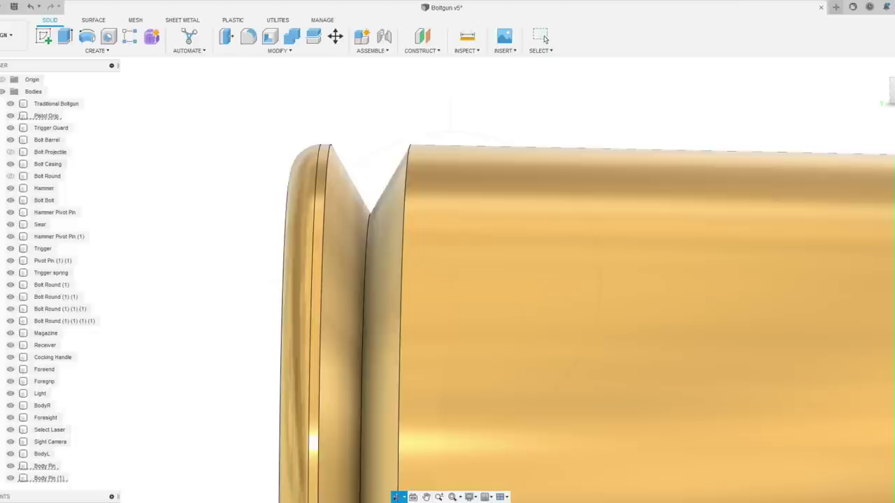
pyautogui.scroll(-7, 378, 203)
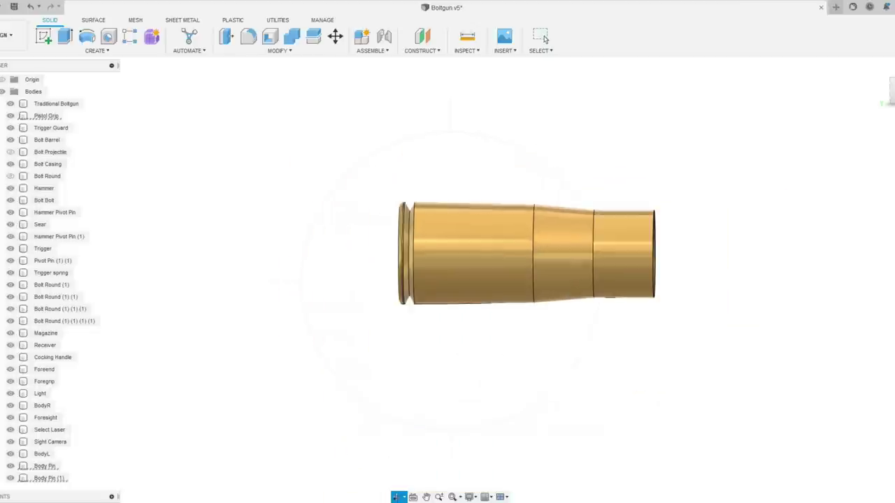
pyautogui.moveTo(451, 280); pyautogui.dragTo(412, 305)
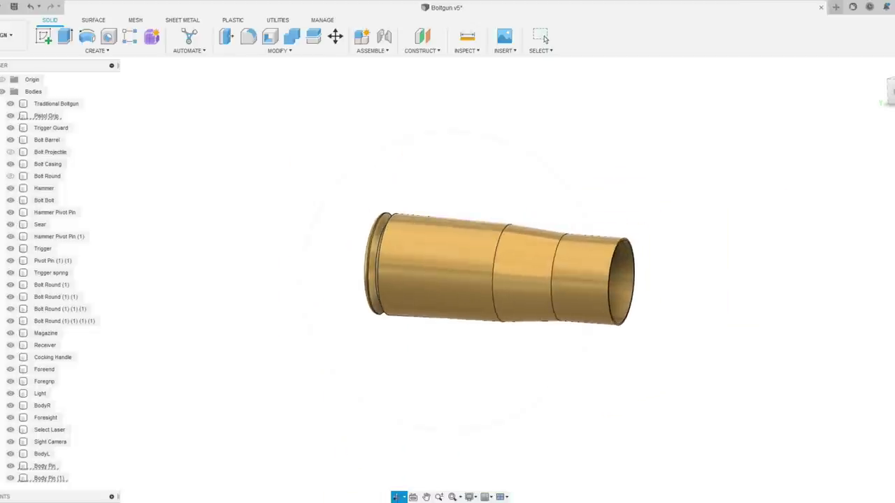
# - Show the Bolt Projectile again and bring the complete round and tan boltgun back into view
pyautogui.click(10, 152)
pyautogui.scroll(-4, 227, 166)
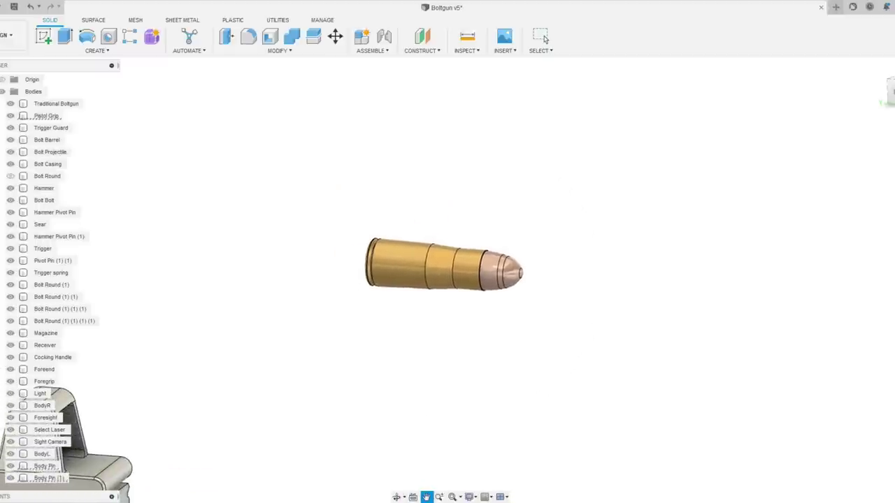
pyautogui.click(543, 36)
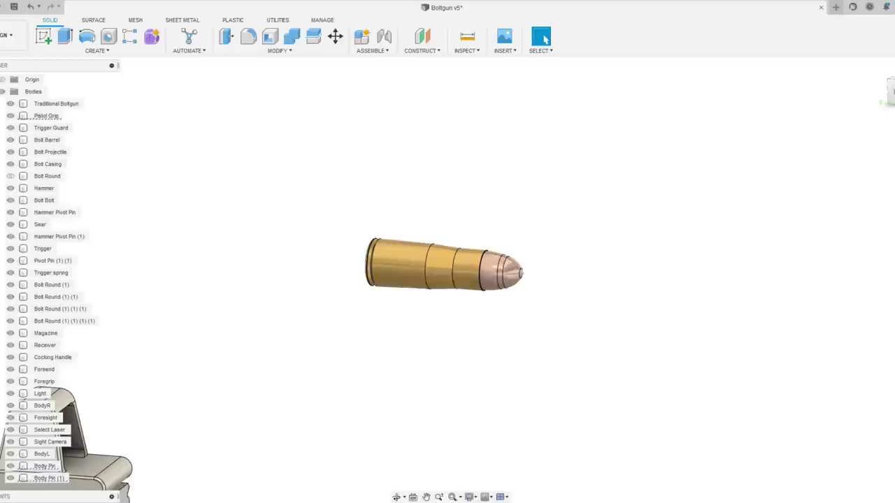
pyautogui.scroll(-1, 784, 302)
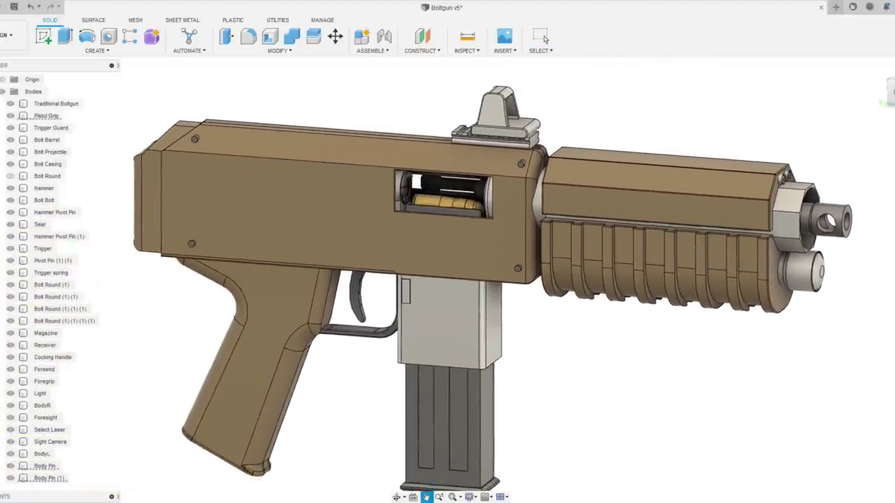
pyautogui.click(544, 39)
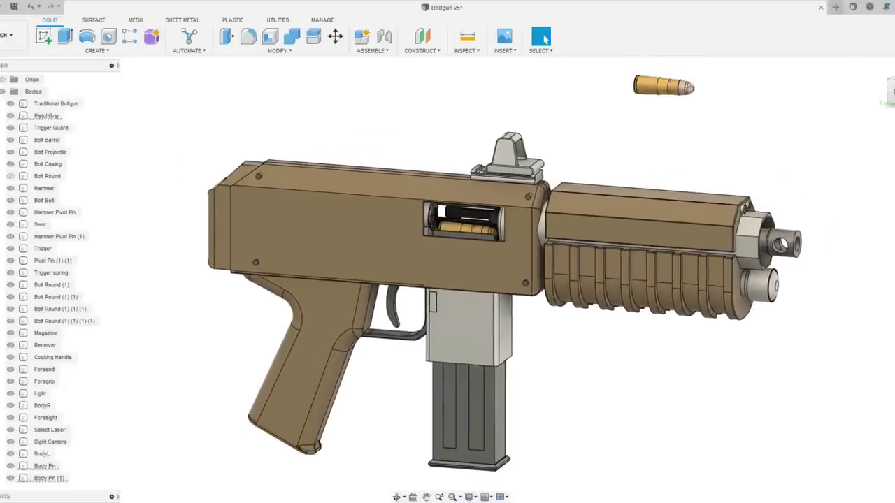
# - Hide the Butt (1) body of the tan boltgun
pyautogui.rightClick(146, 140)
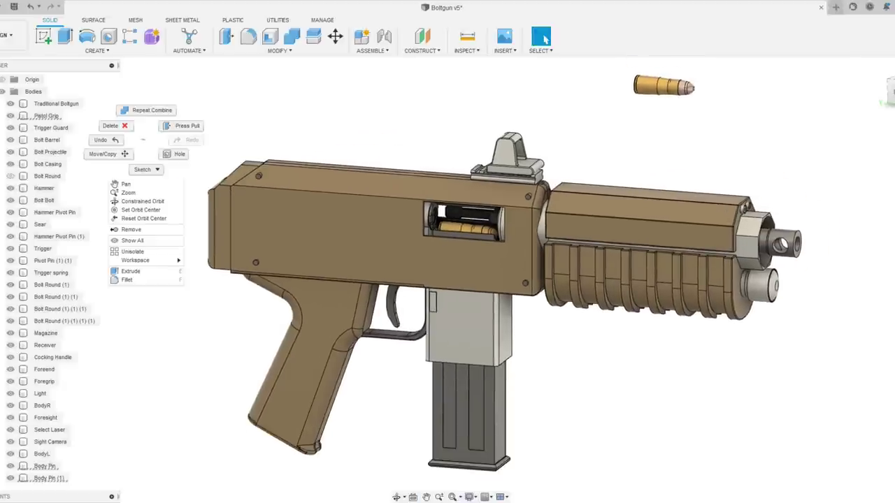
pyautogui.press('Escape')
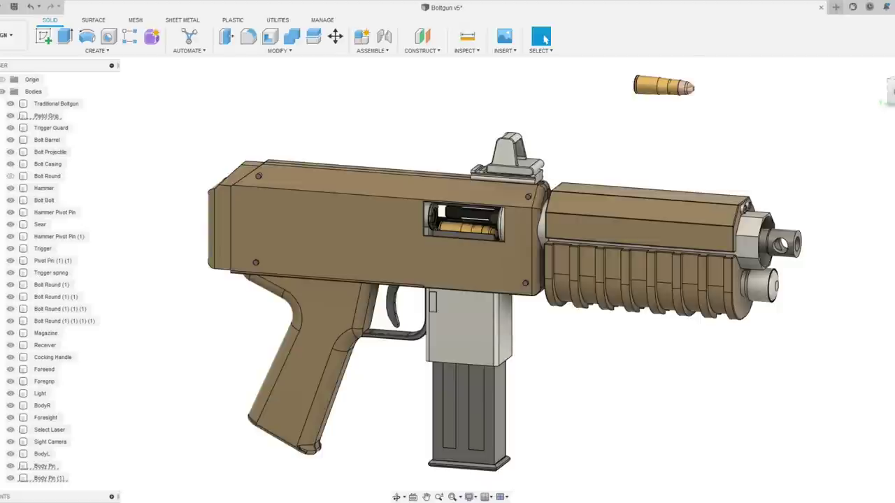
pyautogui.scroll(-1, 49, 280)
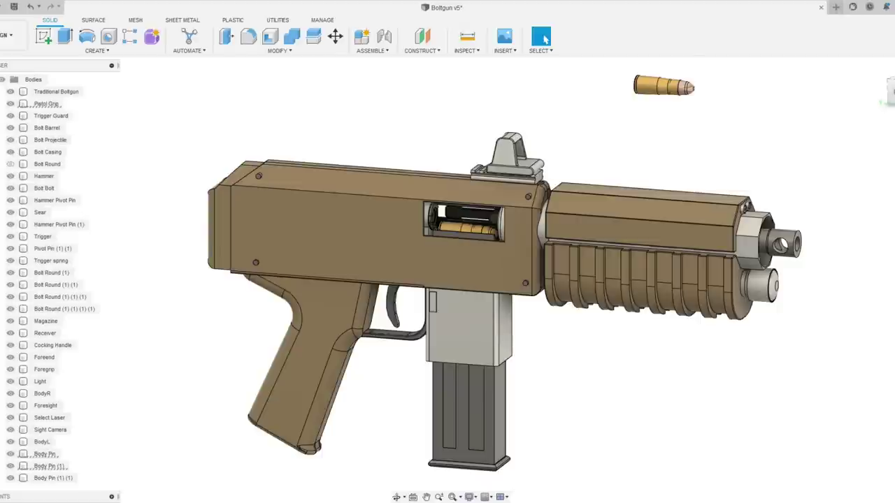
pyautogui.scroll(-3, 49, 280)
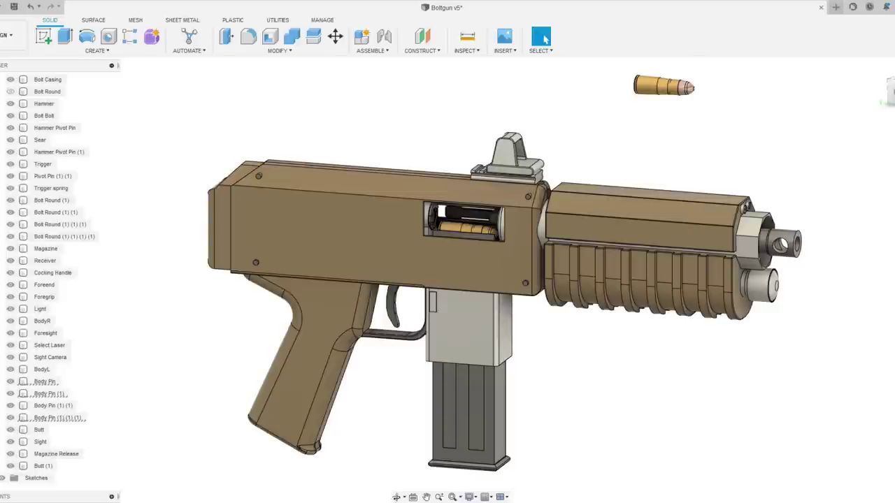
pyautogui.click(43, 465)
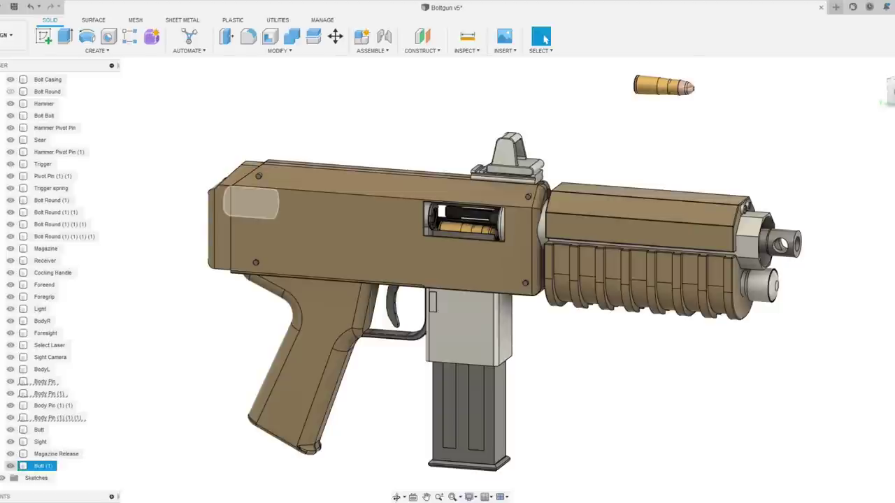
pyautogui.click(10, 466)
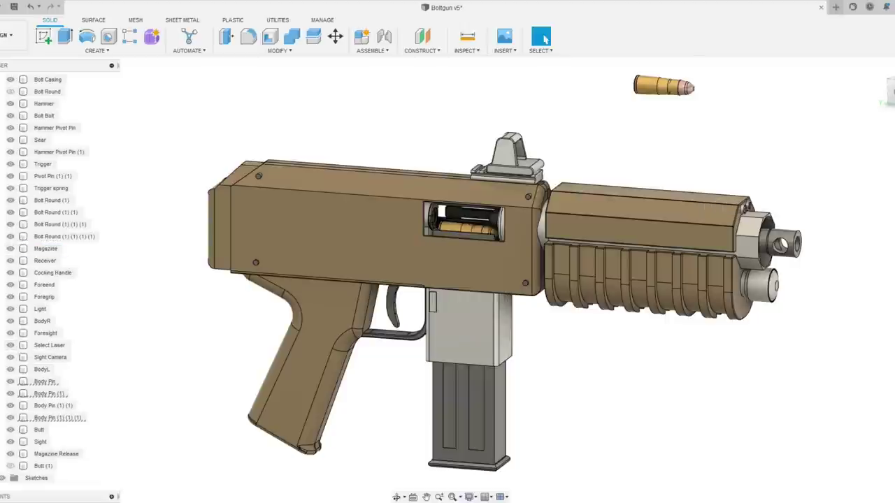
# - Hide the Foregrip body beneath the fore-end
pyautogui.click(44, 284)
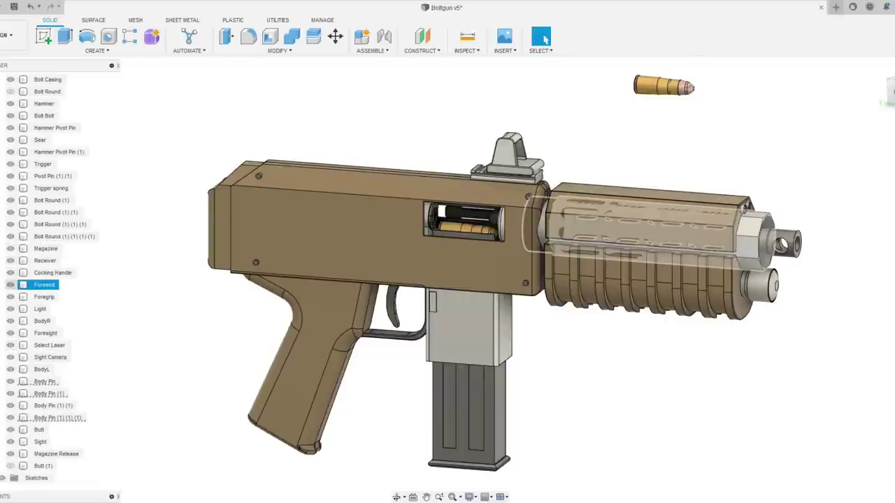
pyautogui.press('v')
pyautogui.click(10, 284)
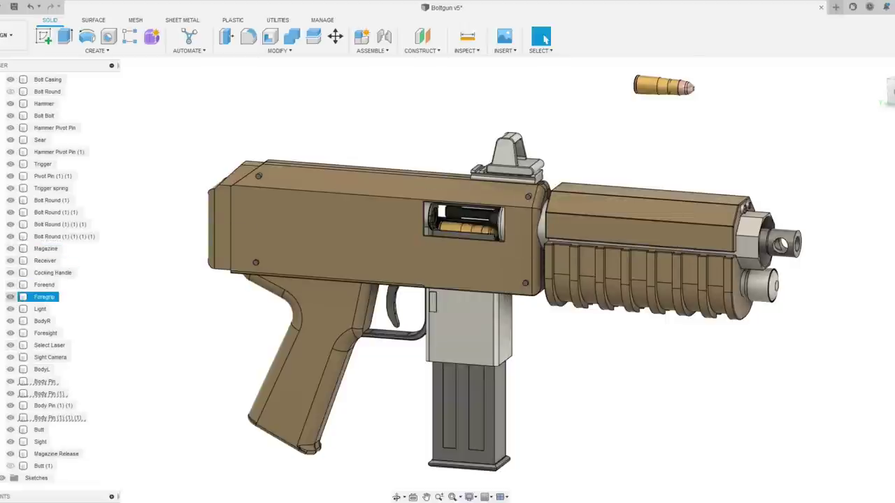
pyautogui.click(11, 297)
# - Hide the BodyR and Foresight bodies to expose the receiver internals and the slotted fore-end
pyautogui.click(11, 333)
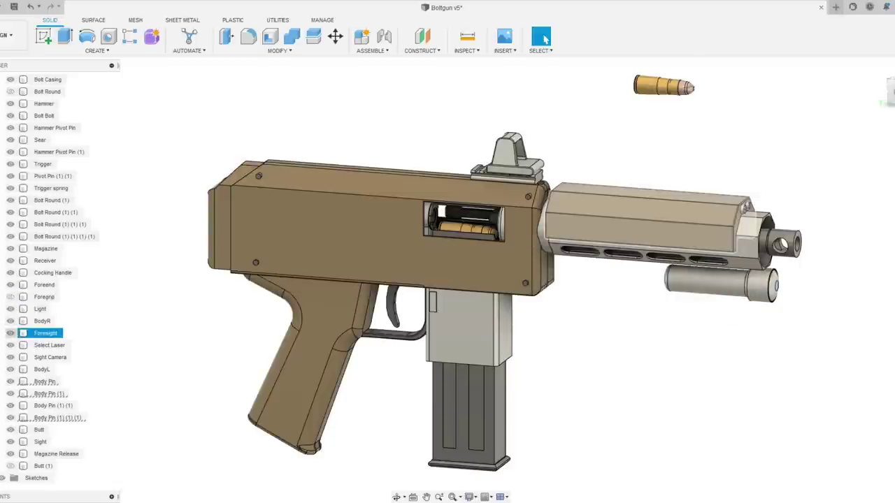
pyautogui.click(11, 321)
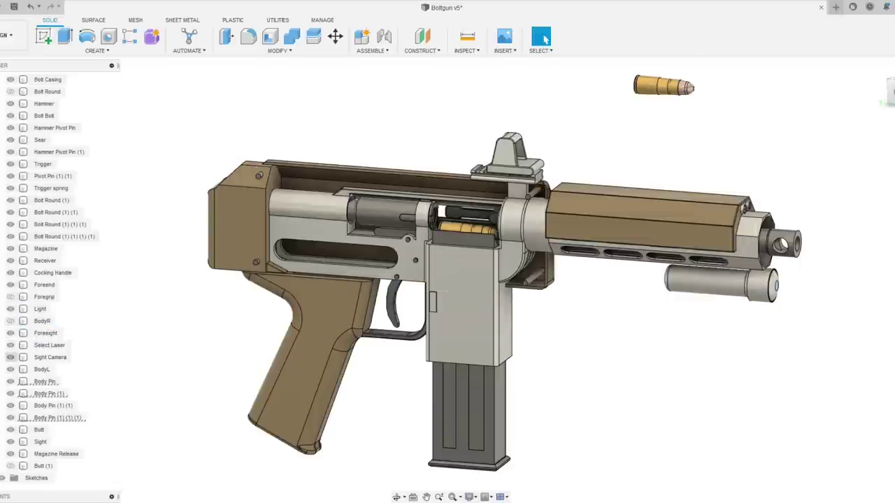
pyautogui.click(49, 345)
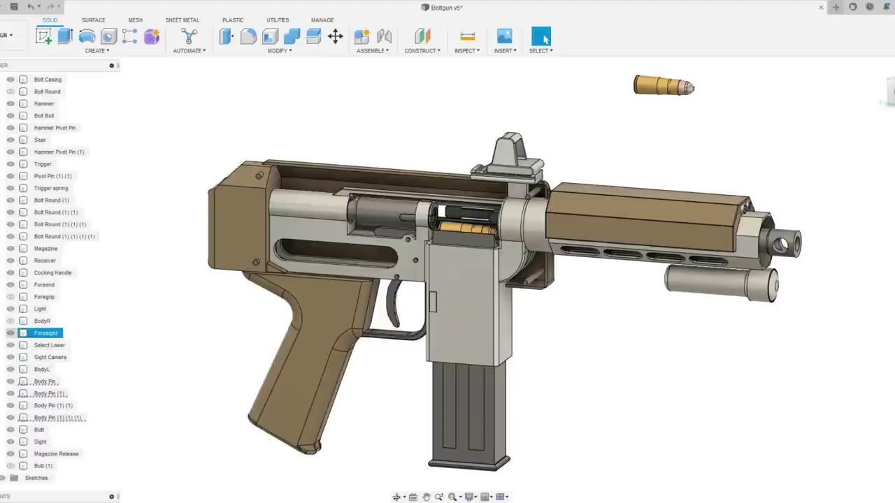
pyautogui.click(11, 333)
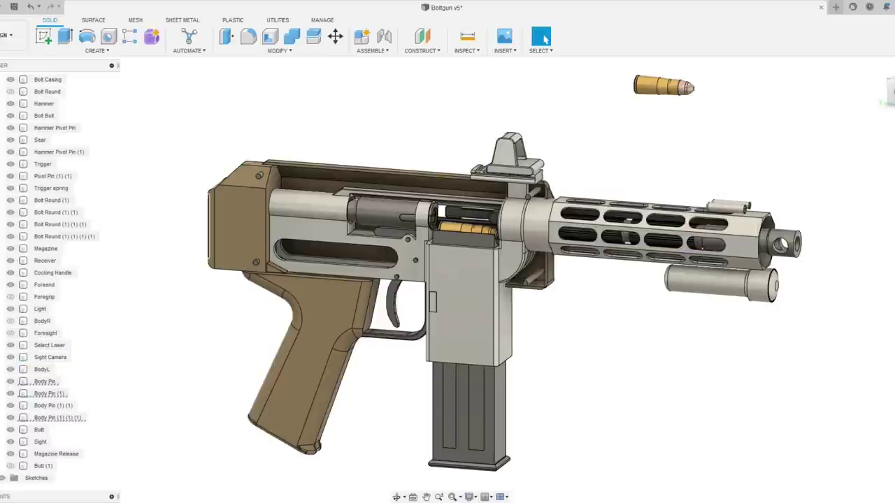
# - Move the Butt body -150 mm along Z, away from the rear of the receiver
pyautogui.scroll(2, 546, 103)
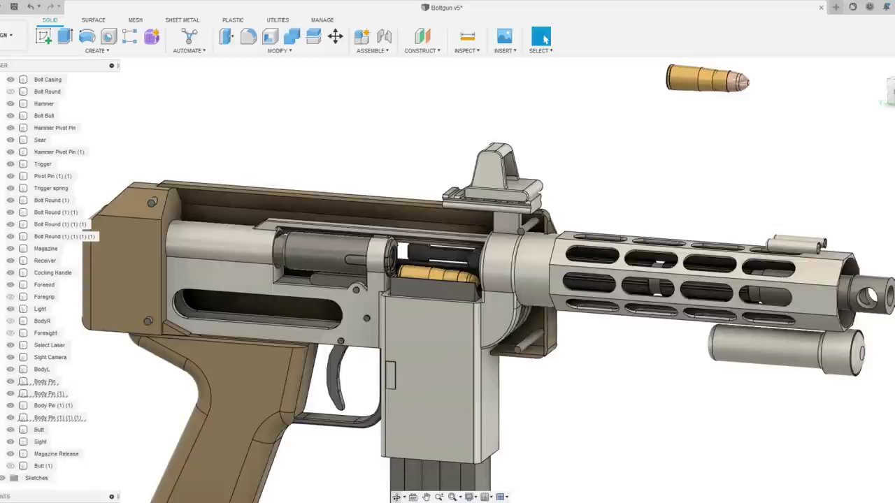
pyautogui.moveTo(447, 280); pyautogui.dragTo(372, 303)
pyautogui.click(335, 37)
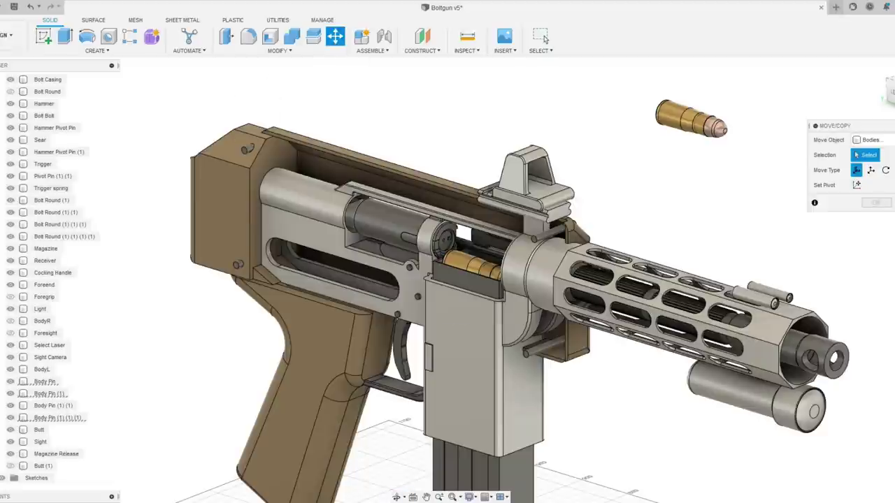
pyautogui.click(234, 203)
pyautogui.moveTo(270, 193); pyautogui.dragTo(132, 151)
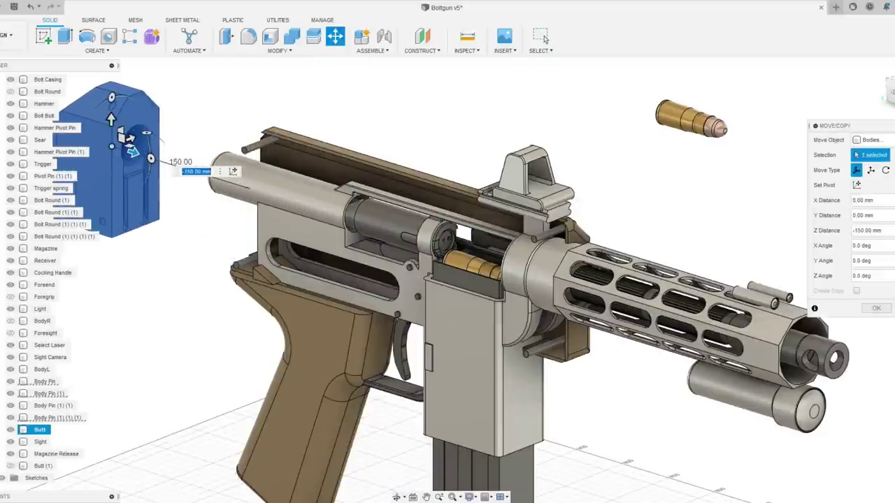
pyautogui.press('Return')
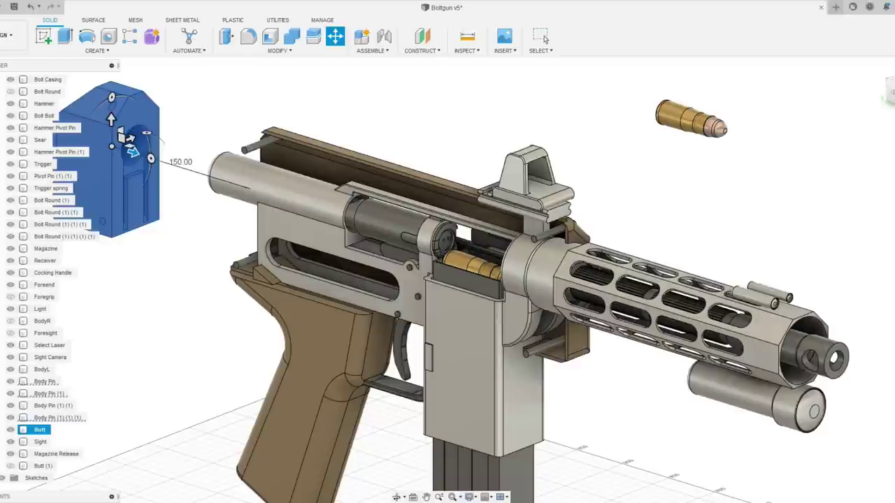
pyautogui.click(544, 39)
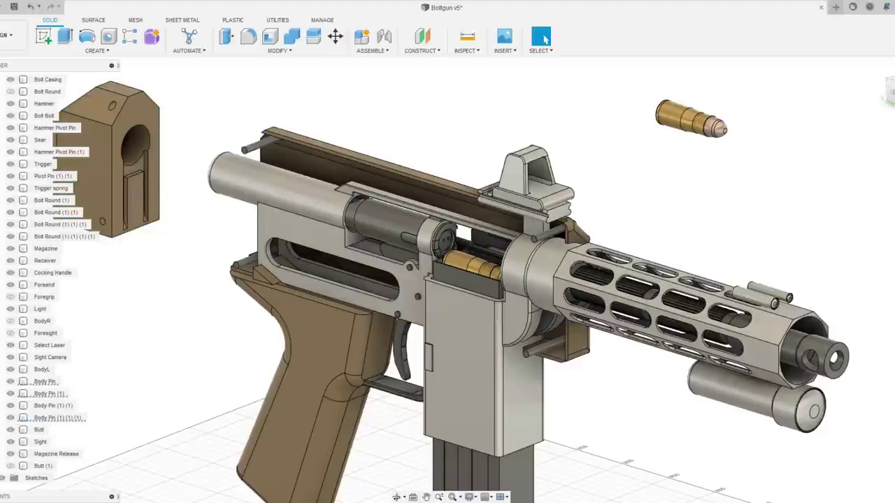
# - Examine the opened gun from the magazine side, around the muzzle and cocking handle, and along the receiver to the slotted fore-end
pyautogui.scroll(-3, 602, 403)
pyautogui.moveTo(601, 403); pyautogui.dragTo(581, 291)
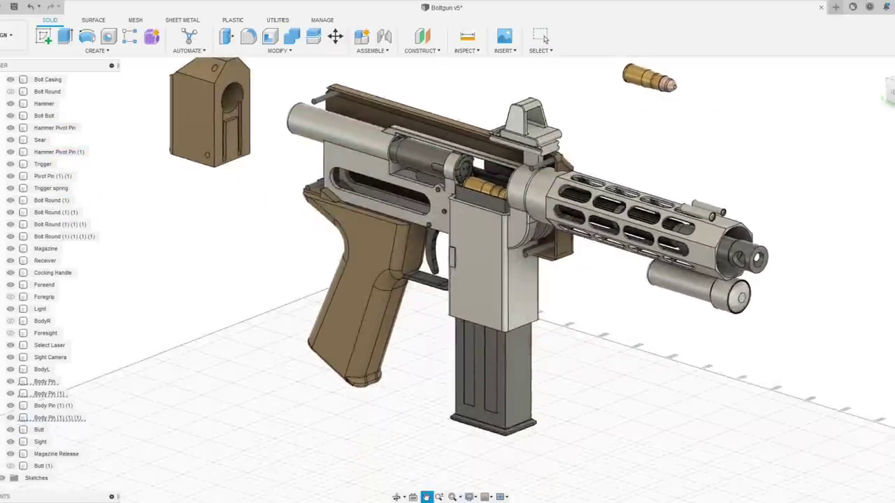
pyautogui.scroll(2, 545, 40)
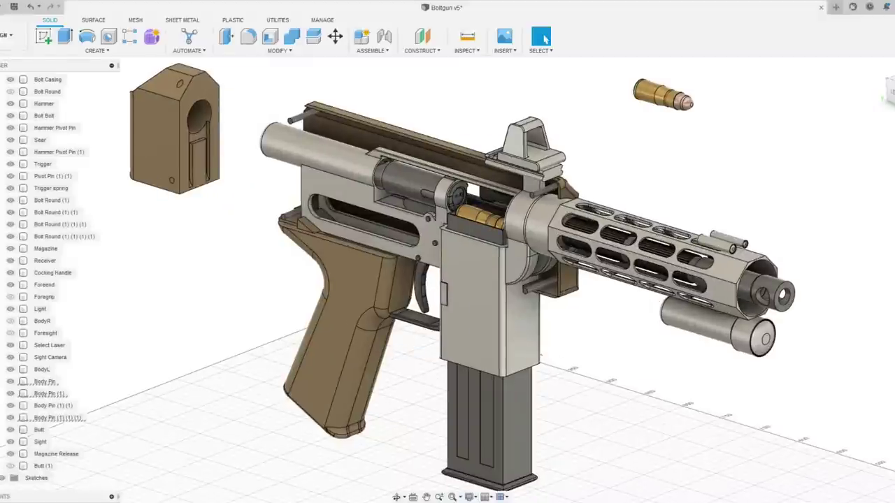
pyautogui.click(396, 498)
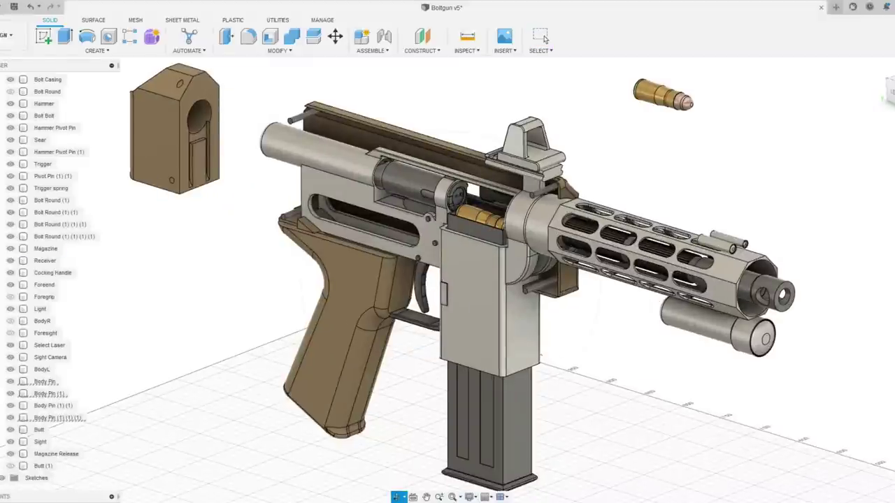
pyautogui.moveTo(531, 294); pyautogui.dragTo(315, 287)
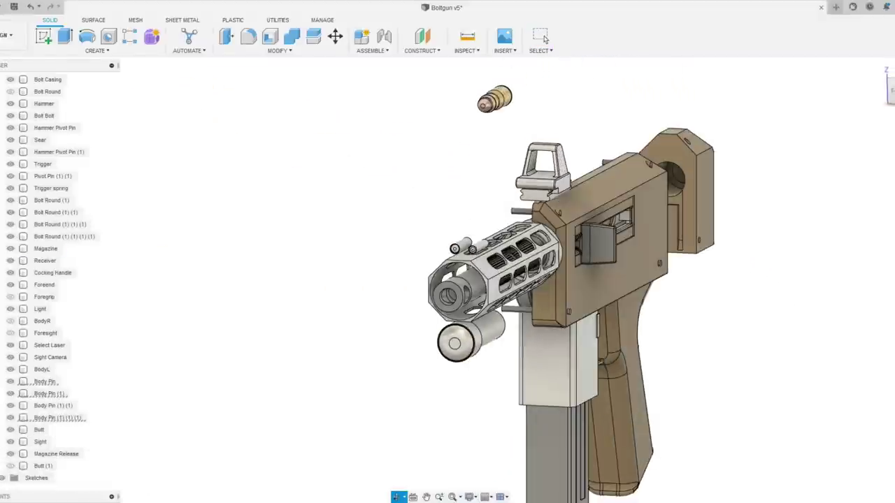
pyautogui.scroll(4, 395, 234)
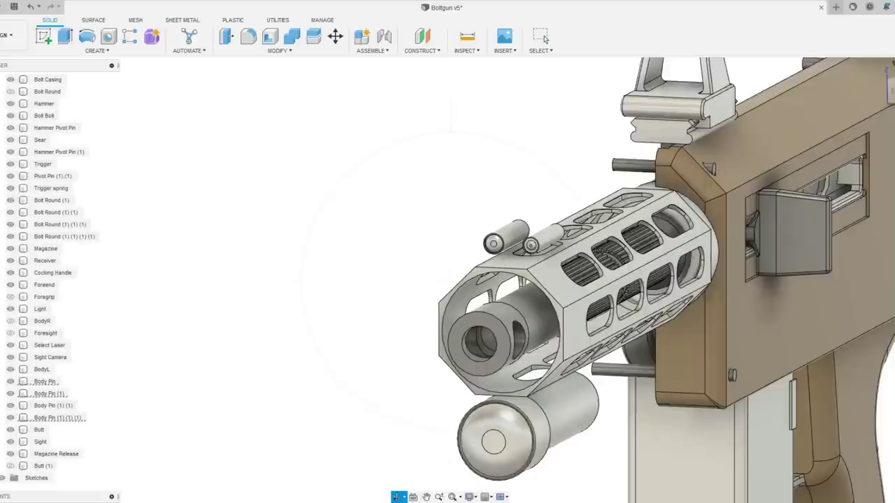
pyautogui.moveTo(395, 234); pyautogui.dragTo(388, 196)
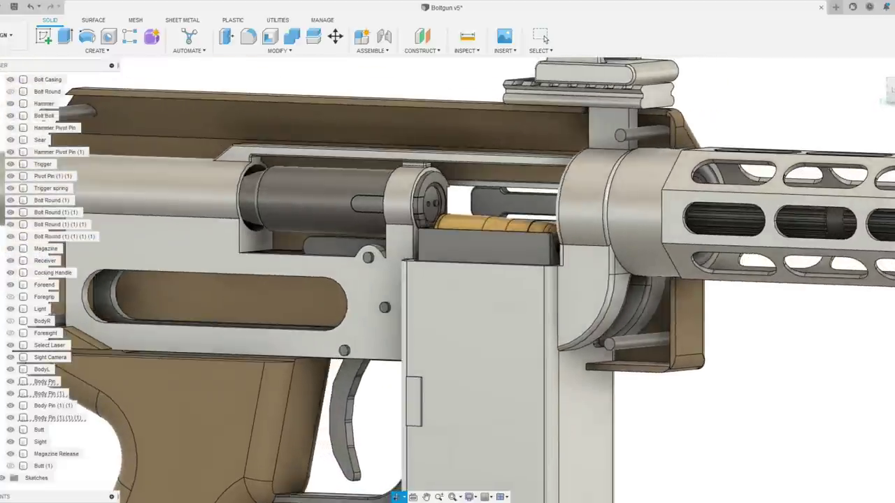
pyautogui.press('Escape')
pyautogui.click(45, 260)
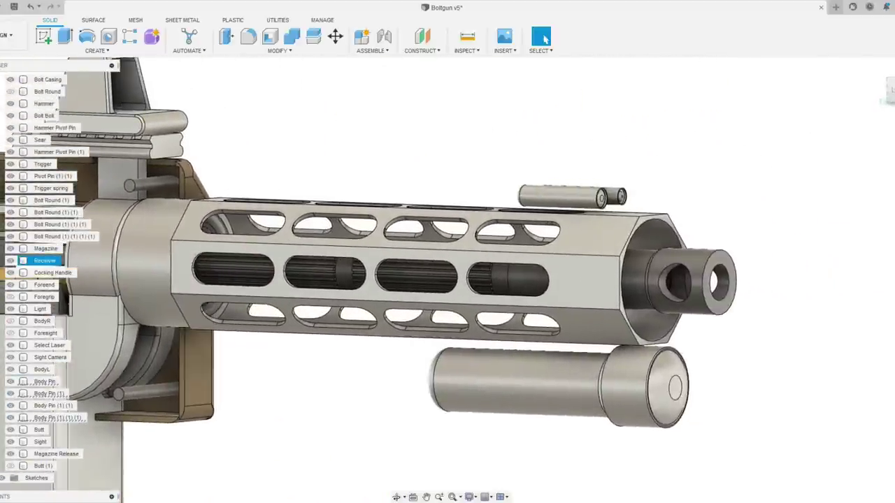
pyautogui.press('Escape')
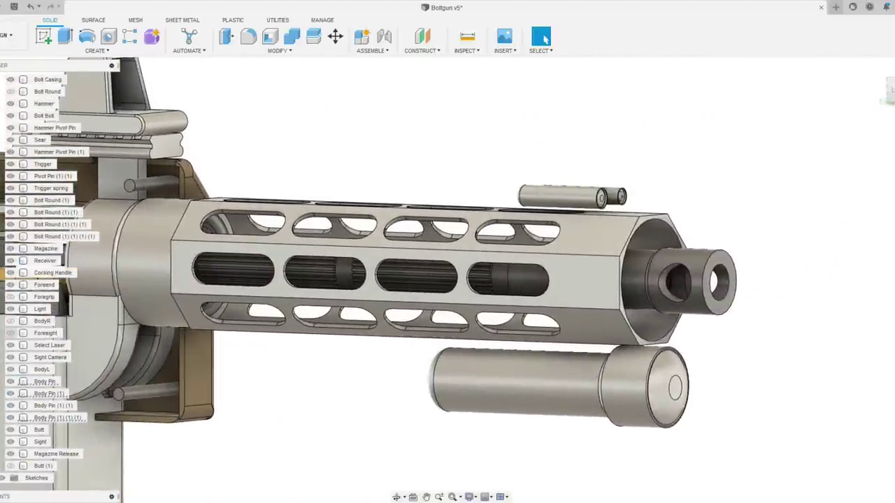
# - Toggle the Foresight body on and off to compare the fore-end with and without its cover, leaving it hidden
pyautogui.click(11, 333)
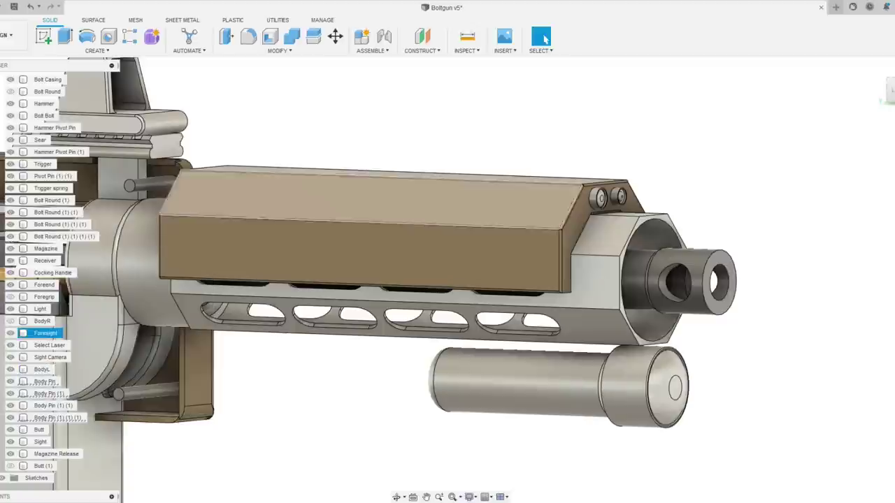
pyautogui.click(10, 333)
pyautogui.click(11, 333)
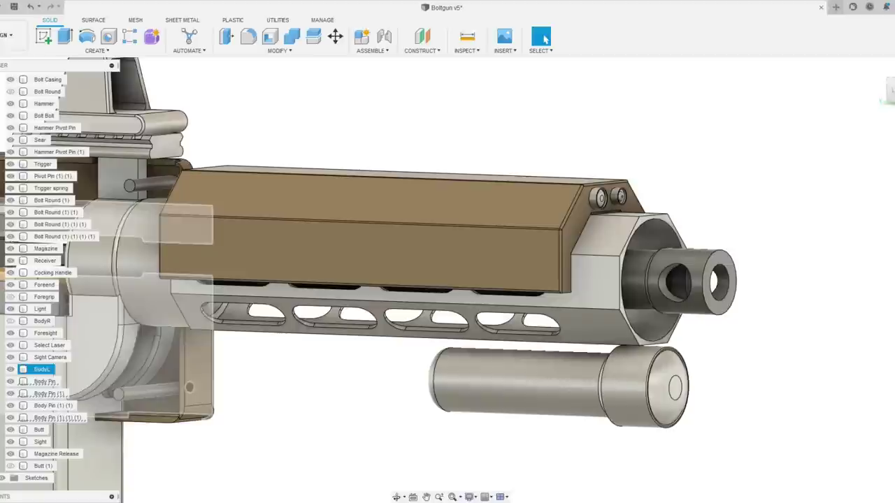
pyautogui.click(11, 332)
# - Hide the Sight body mounted on the top rail
pyautogui.scroll(-4, 769, 239)
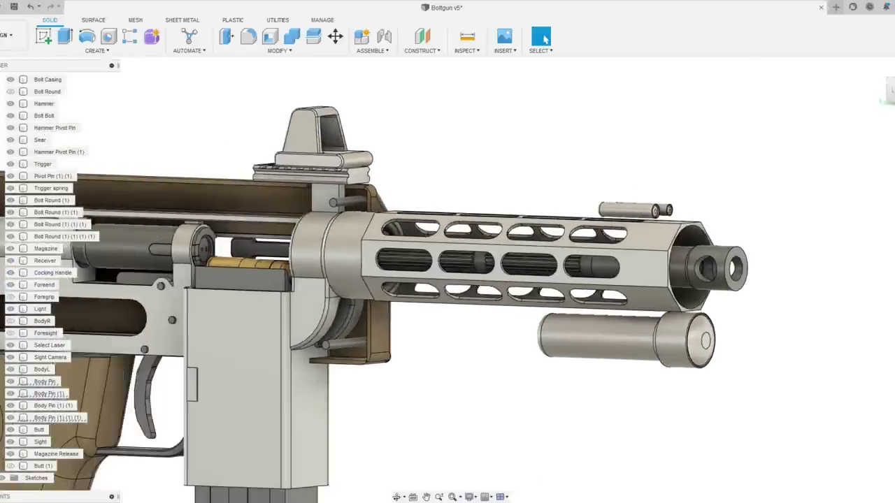
pyautogui.scroll(1, 766, 183)
pyautogui.scroll(4, 716, 202)
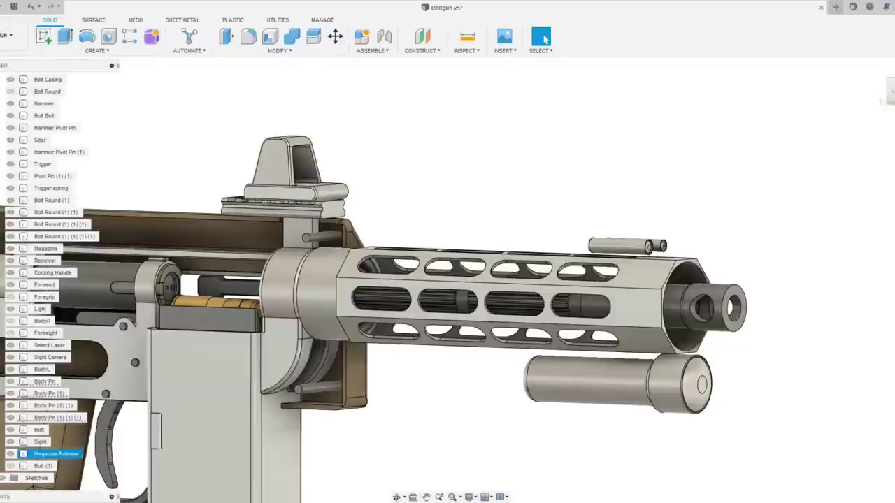
pyautogui.click(40, 442)
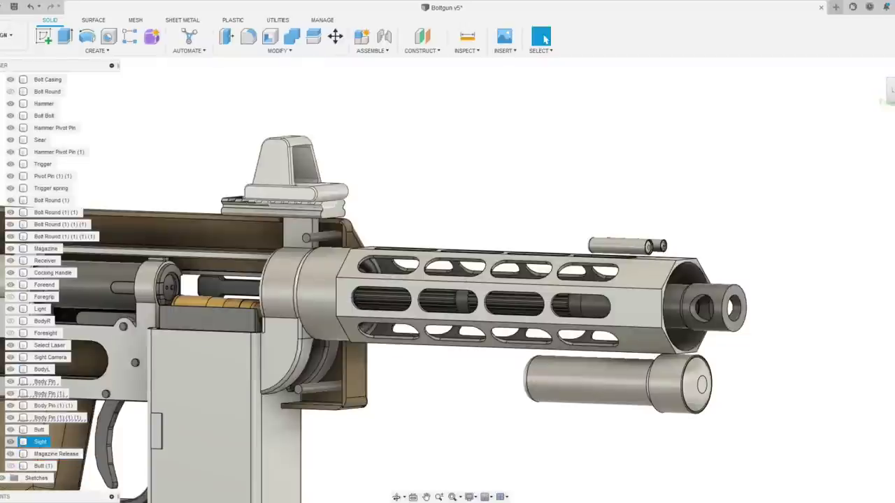
pyautogui.click(10, 442)
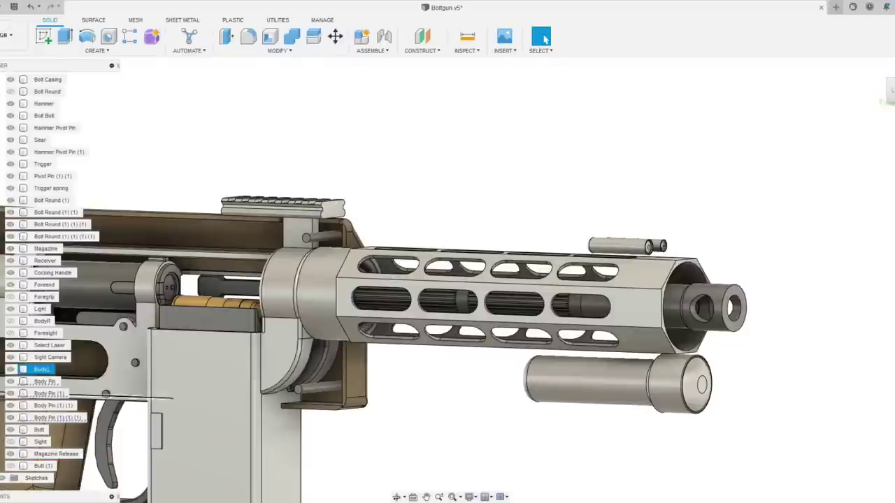
# - Hide the Sight Camera, Select Laser and Light bodies around the fore-end
pyautogui.click(50, 358)
pyautogui.click(10, 358)
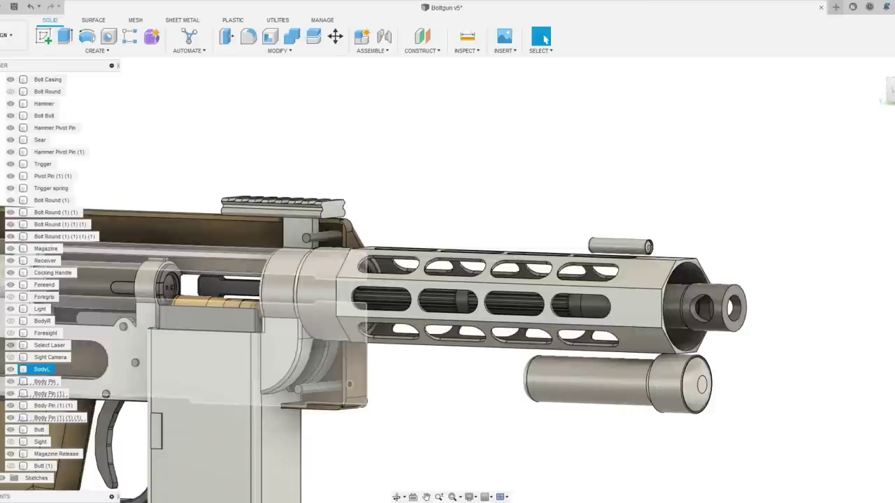
pyautogui.click(10, 345)
pyautogui.click(11, 309)
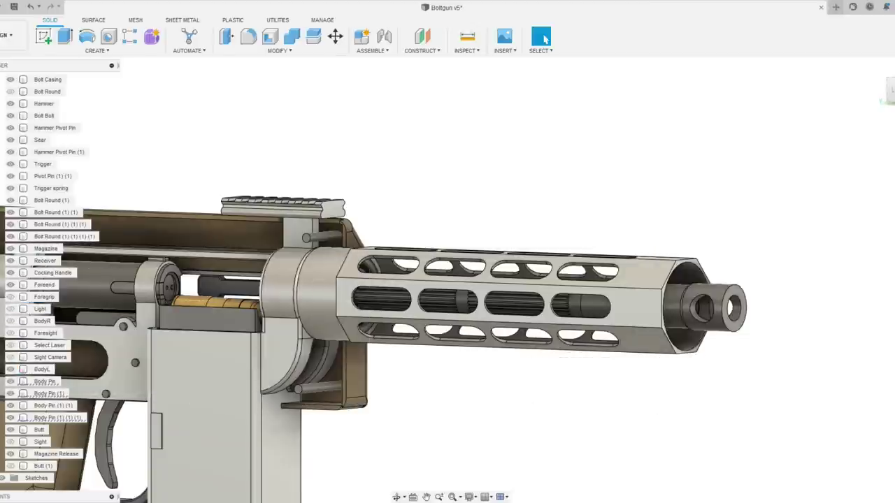
# - Hide the Foreend body to expose the full length of the fluted barrel
pyautogui.scroll(-3, 583, 161)
pyautogui.moveTo(517, 168); pyautogui.dragTo(536, 199)
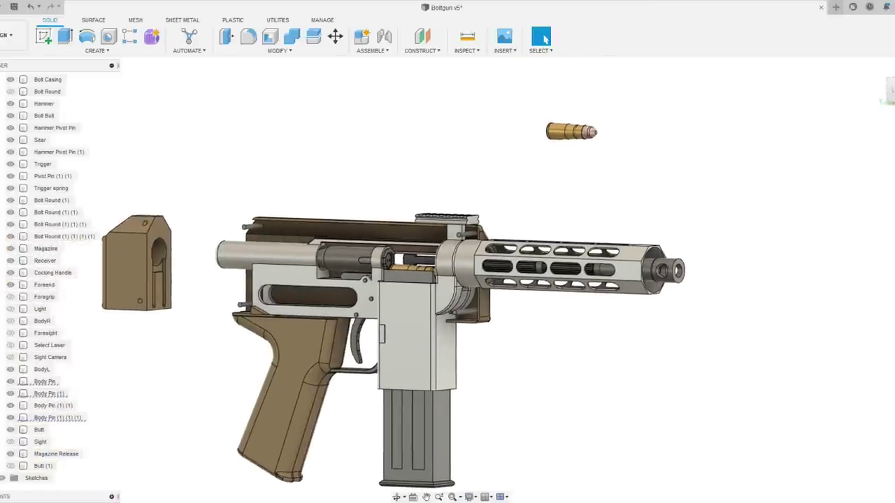
pyautogui.scroll(2, 536, 199)
pyautogui.scroll(4, 624, 255)
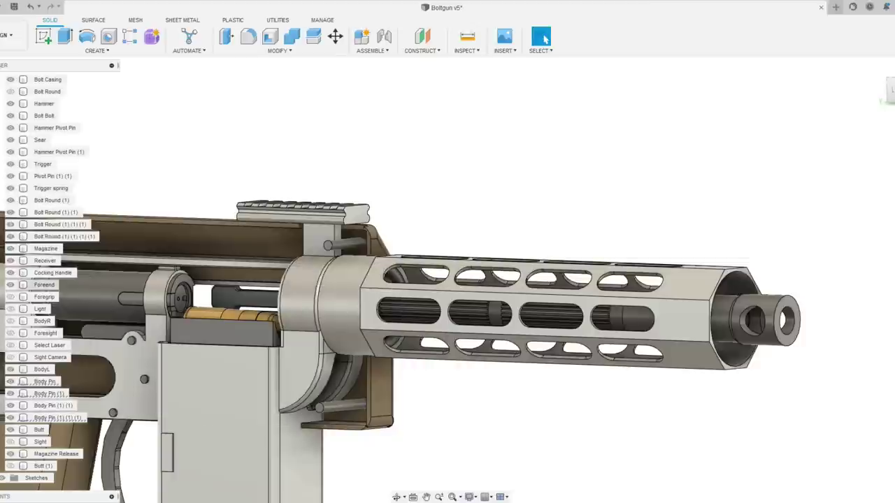
pyautogui.click(12, 285)
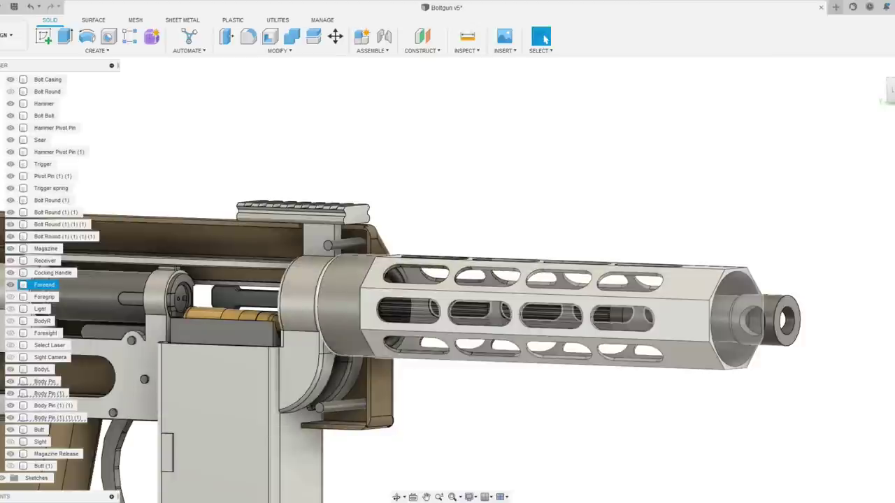
pyautogui.press('v')
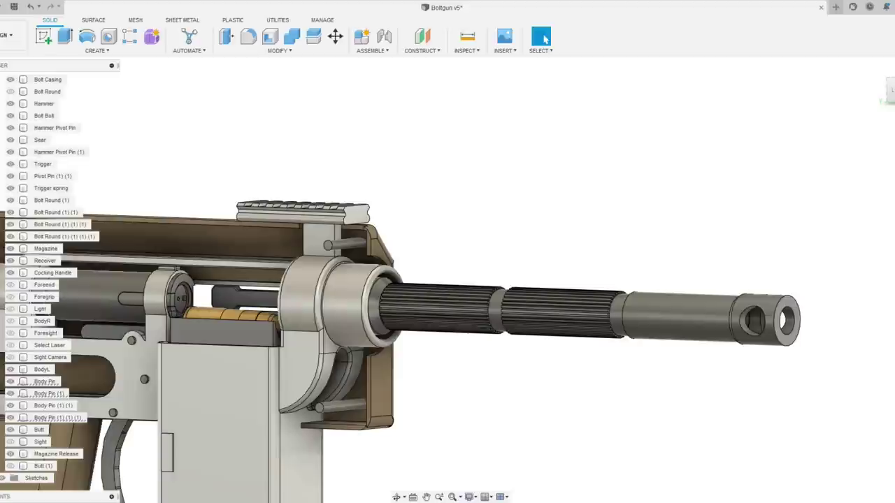
# - Examine the barrel's fluted sections and ported muzzle up close, and bring the front of the gun back into view
pyautogui.scroll(-2, 616, 164)
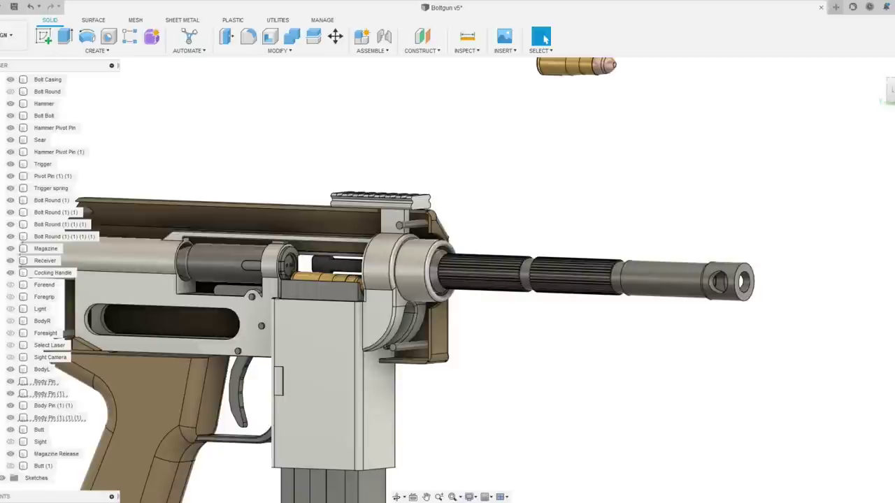
pyautogui.click(397, 497)
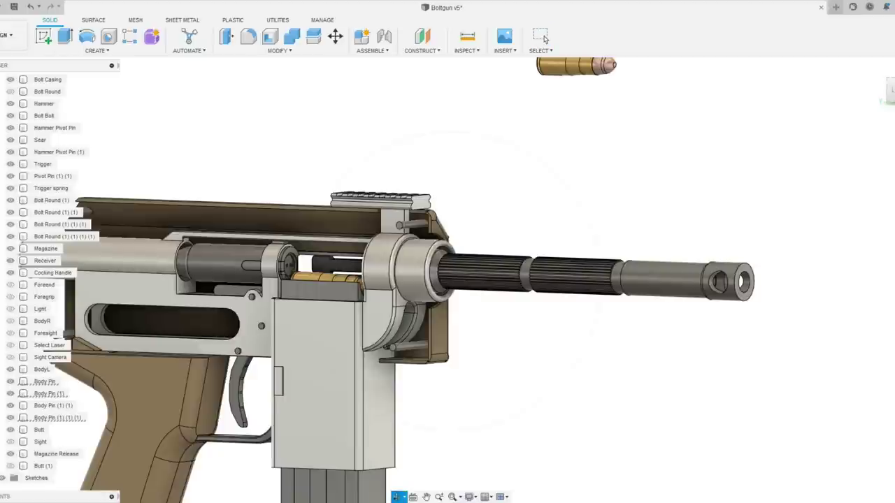
pyautogui.moveTo(531, 280); pyautogui.dragTo(392, 286)
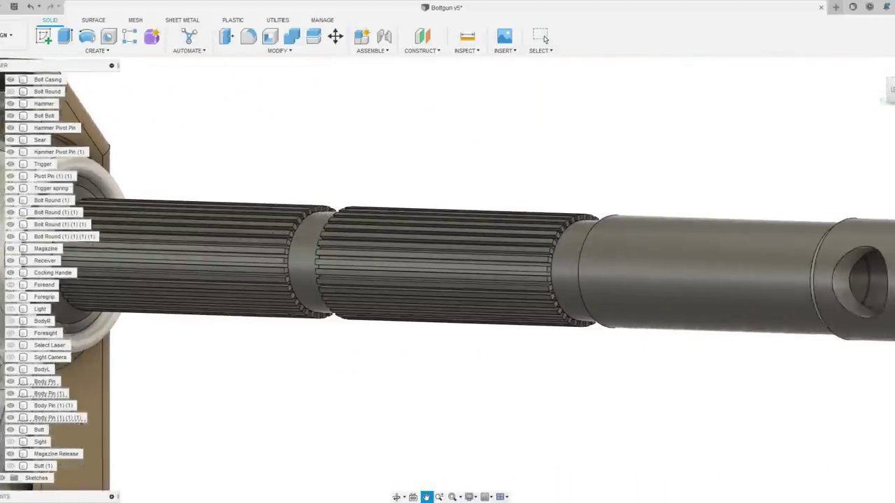
pyautogui.click(545, 39)
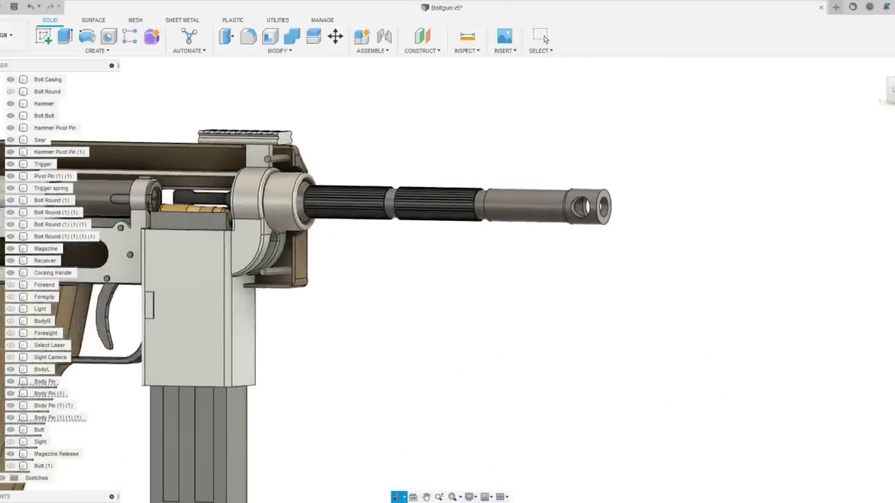
# - Examine the ported muzzle and the barrel from the front, including how the barrel joins the receiver collar
pyautogui.click(545, 38)
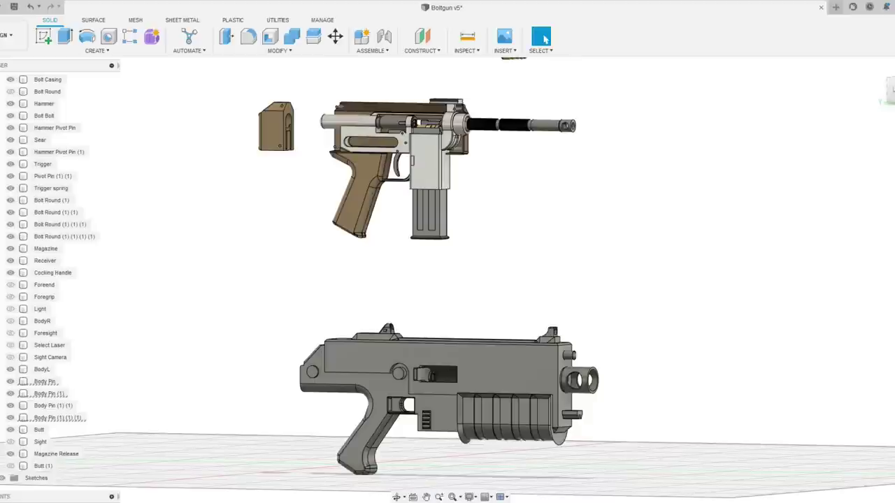
pyautogui.moveTo(574, 112); pyautogui.dragTo(575, 224)
pyautogui.scroll(7, 575, 224)
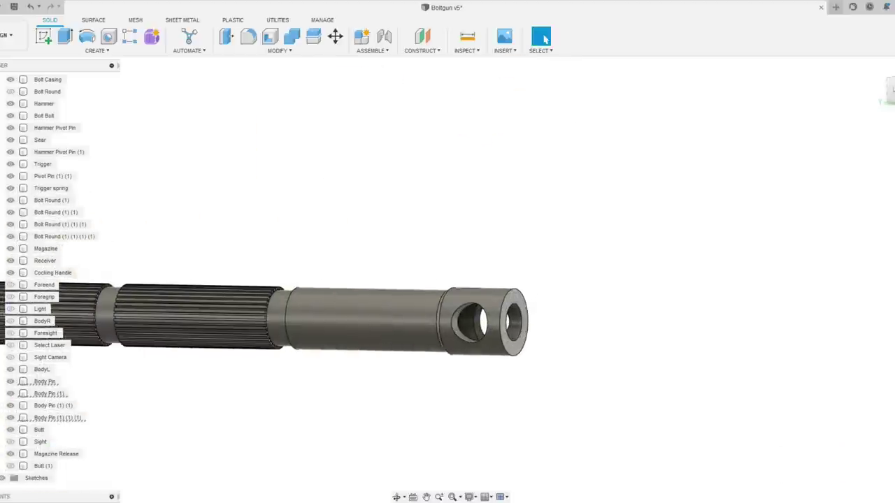
pyautogui.moveTo(490, 322); pyautogui.dragTo(378, 357)
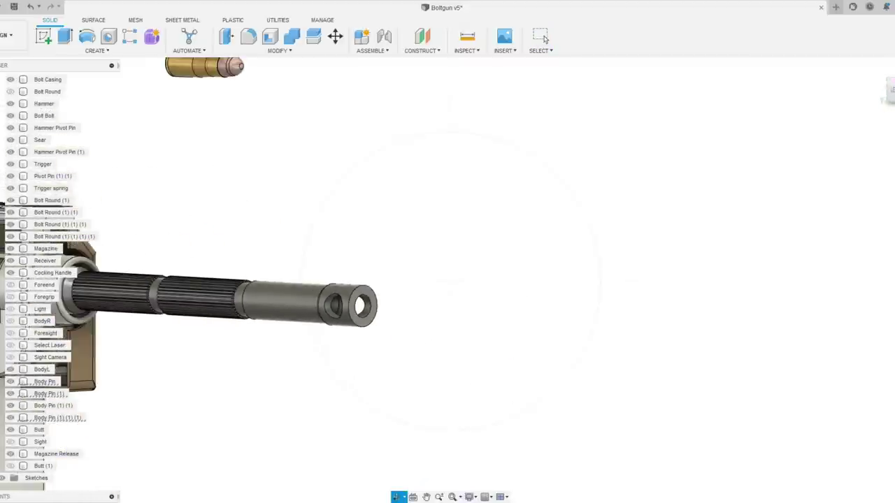
pyautogui.click(543, 36)
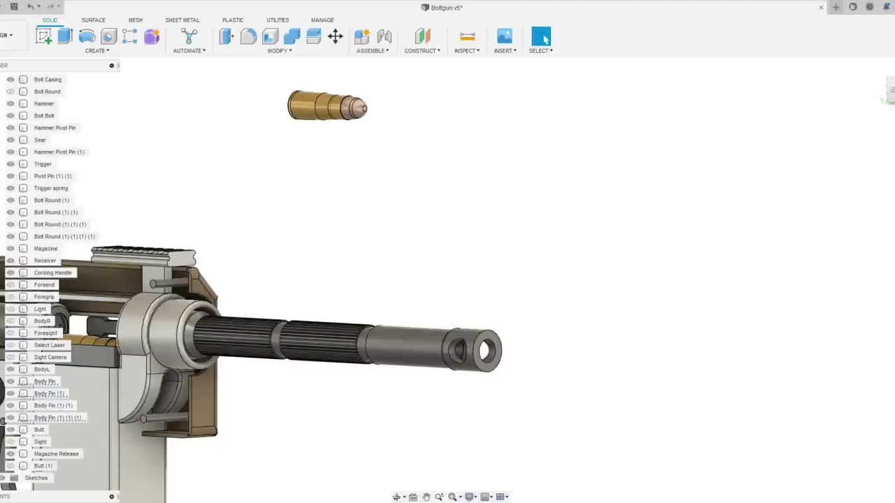
pyautogui.scroll(2, 400, 248)
pyautogui.moveTo(310, 304); pyautogui.dragTo(521, 74)
pyautogui.scroll(4, 475, 204)
pyautogui.scroll(2, 461, 223)
pyautogui.scroll(2, 510, 140)
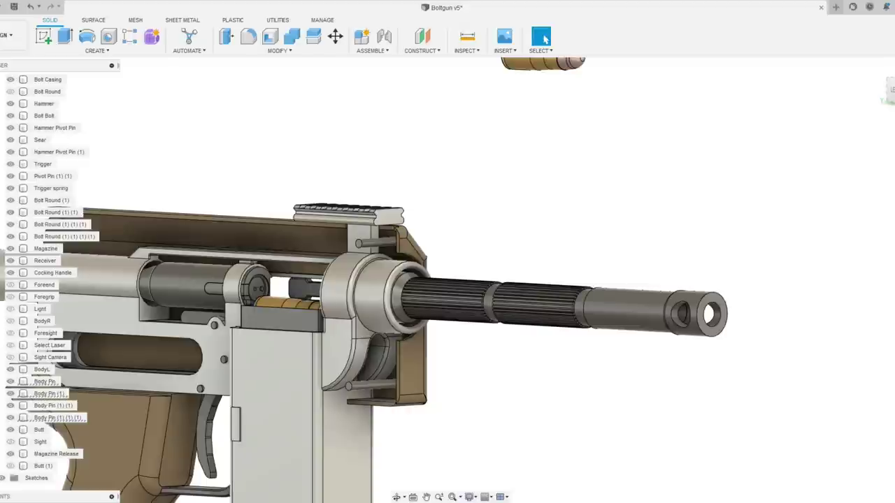
# - Show the Foreend body around the barrel for comparison, and hide it again
pyautogui.click(10, 284)
pyautogui.click(45, 260)
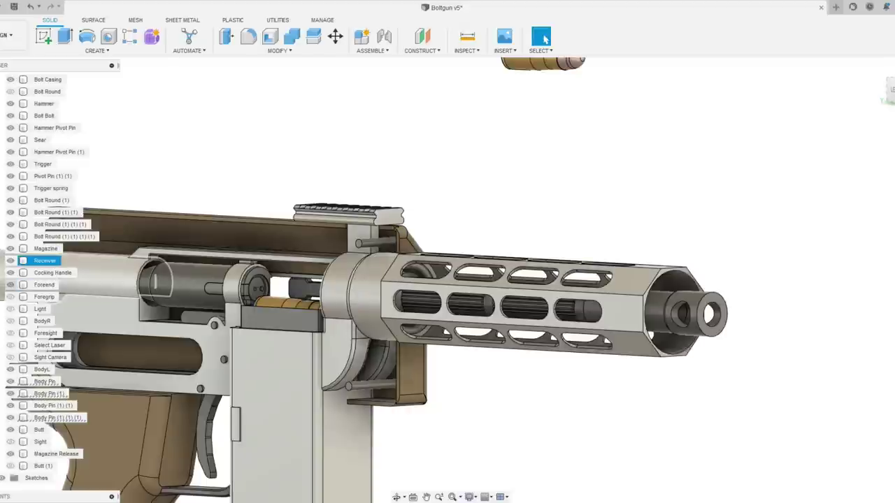
pyautogui.click(11, 285)
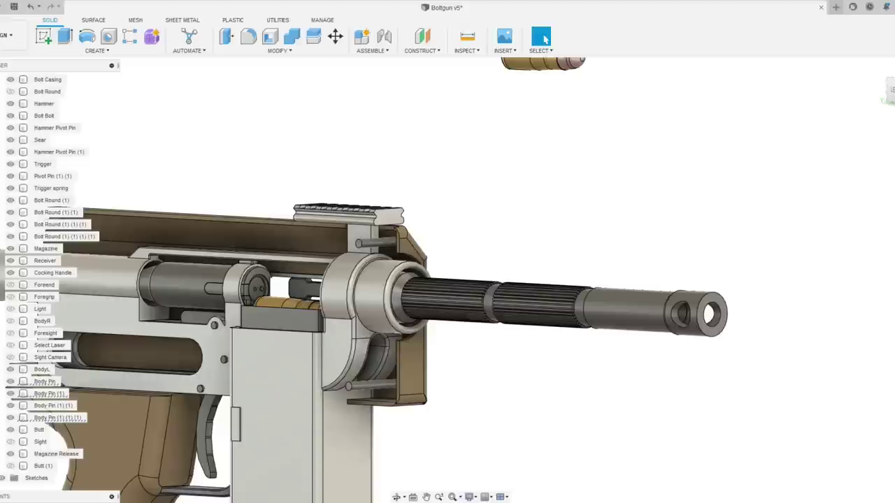
# - Examine the receiver around the barrel collar, chamber opening and rear tube from the front and the back
pyautogui.scroll(-1, 545, 151)
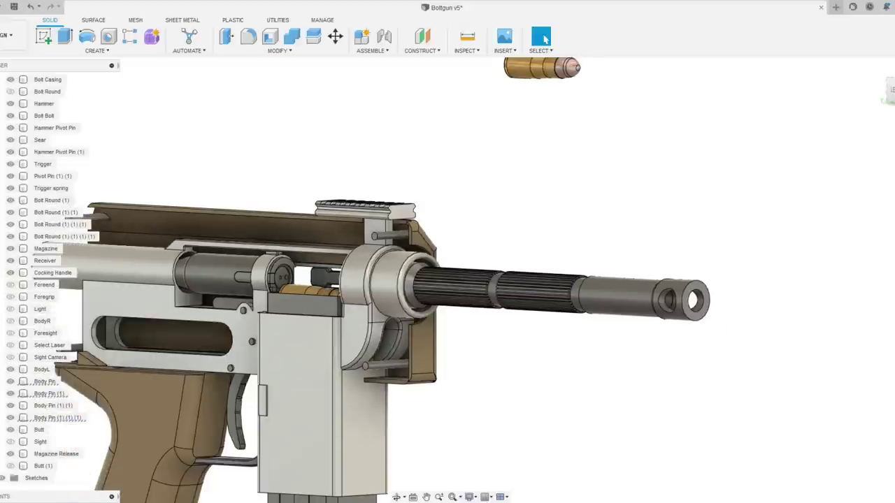
pyautogui.moveTo(545, 151); pyautogui.dragTo(729, 113)
pyautogui.moveTo(628, 176); pyautogui.dragTo(588, 204)
pyautogui.scroll(4, 589, 204)
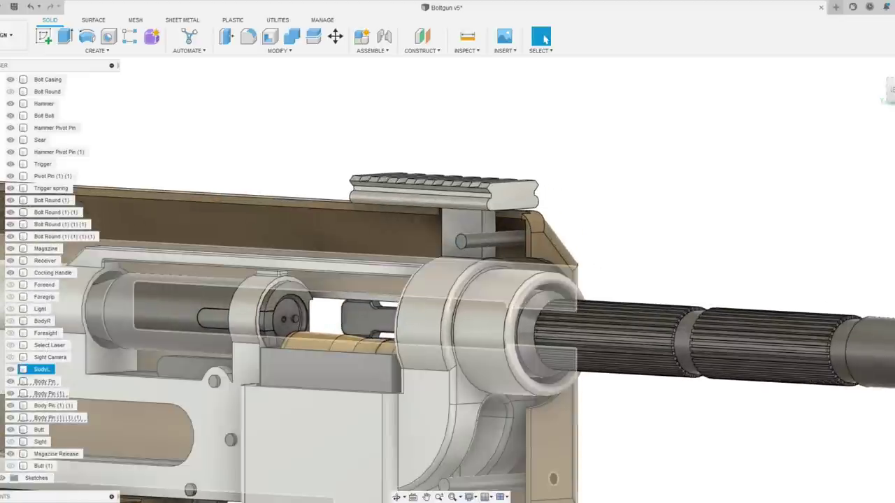
pyautogui.moveTo(468, 292); pyautogui.dragTo(593, 410)
pyautogui.scroll(5, 588, 287)
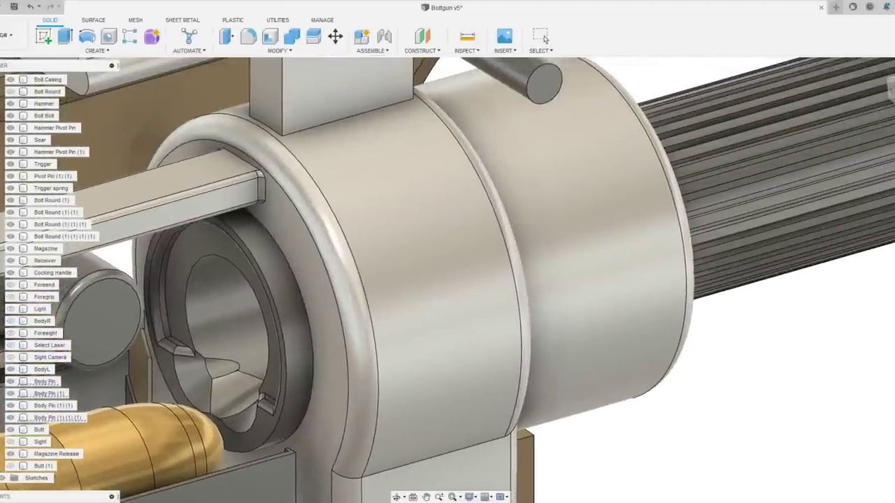
pyautogui.click(544, 38)
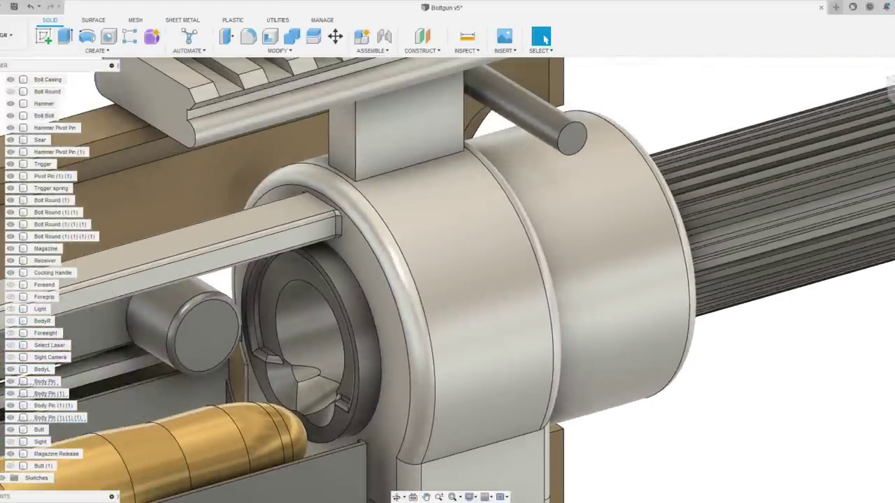
pyautogui.scroll(-3, 733, 392)
pyautogui.moveTo(734, 391); pyautogui.dragTo(709, 273)
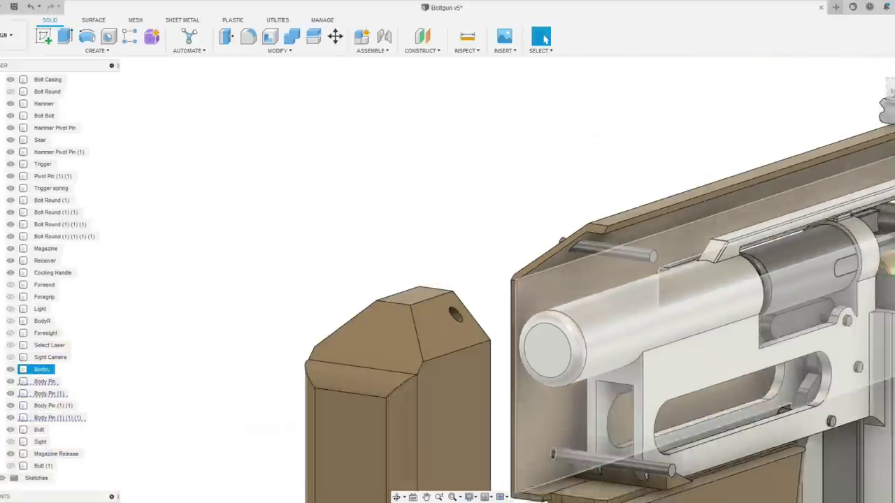
pyautogui.press('Escape')
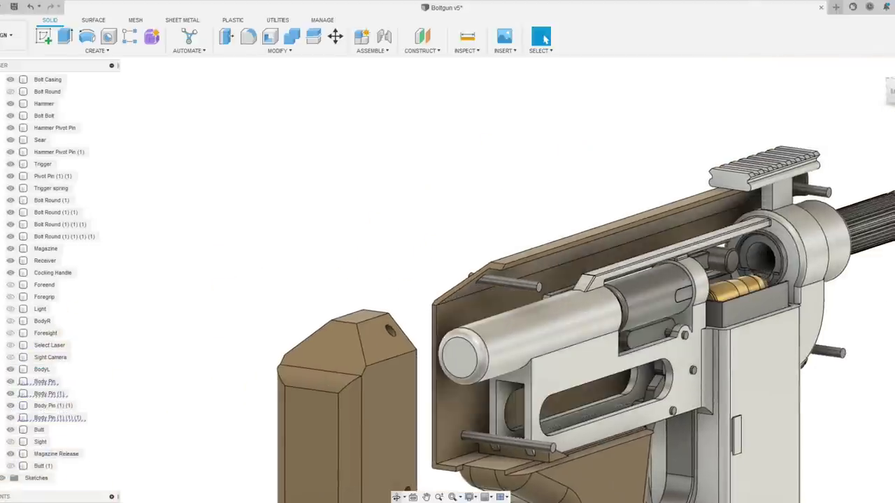
pyautogui.press('F4')
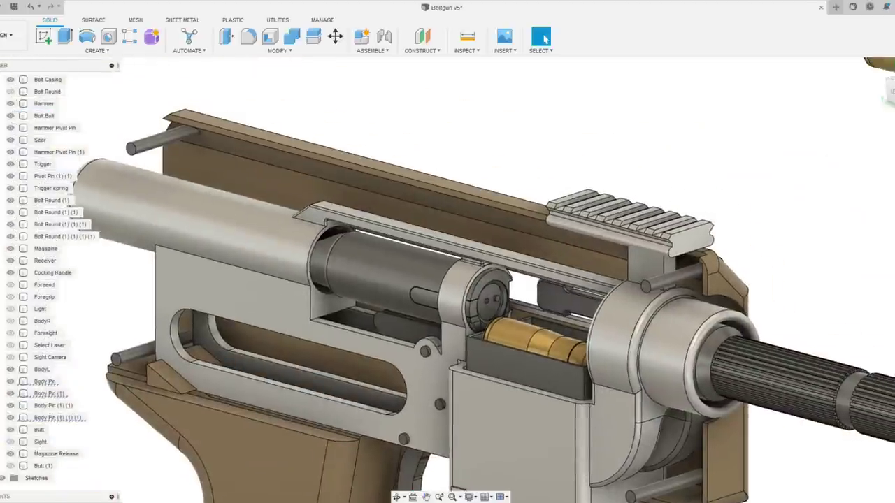
# - Move the Bolt Bolt body forward toward the chamber and return it to its starting position
pyautogui.click(335, 36)
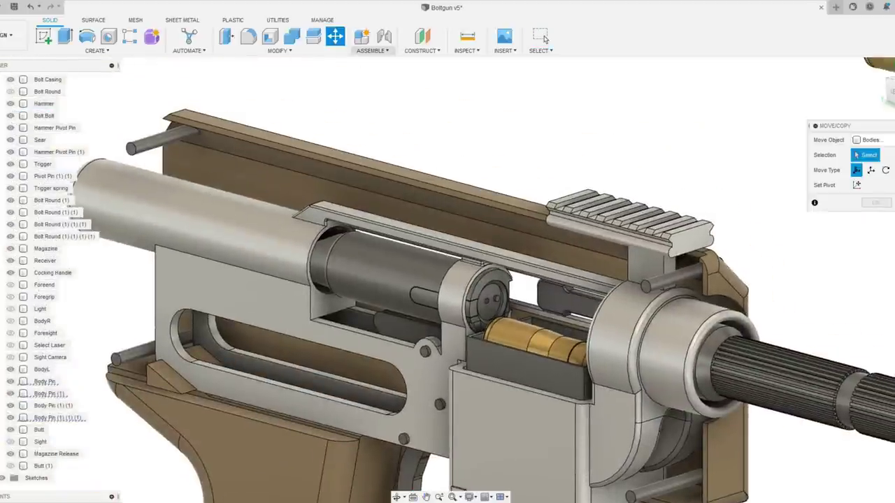
pyautogui.click(387, 257)
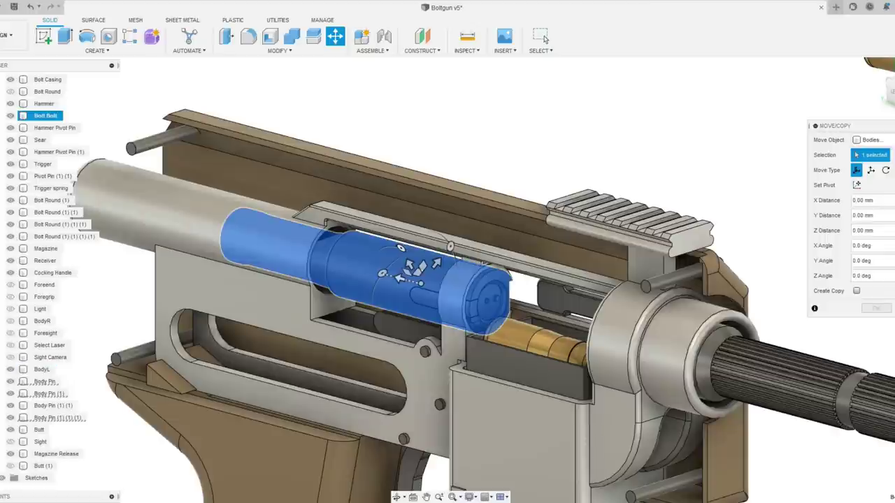
pyautogui.moveTo(401, 278); pyautogui.dragTo(514, 308)
pyautogui.moveTo(657, 339); pyautogui.dragTo(544, 308)
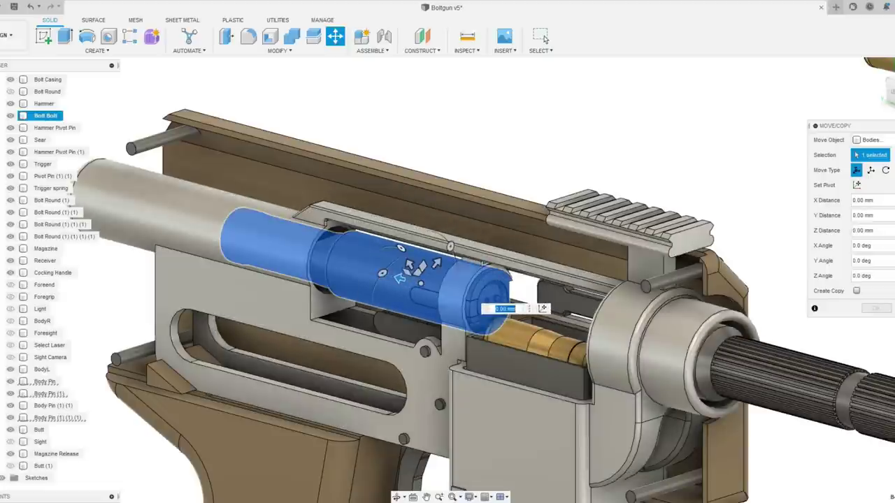
pyautogui.press('Return')
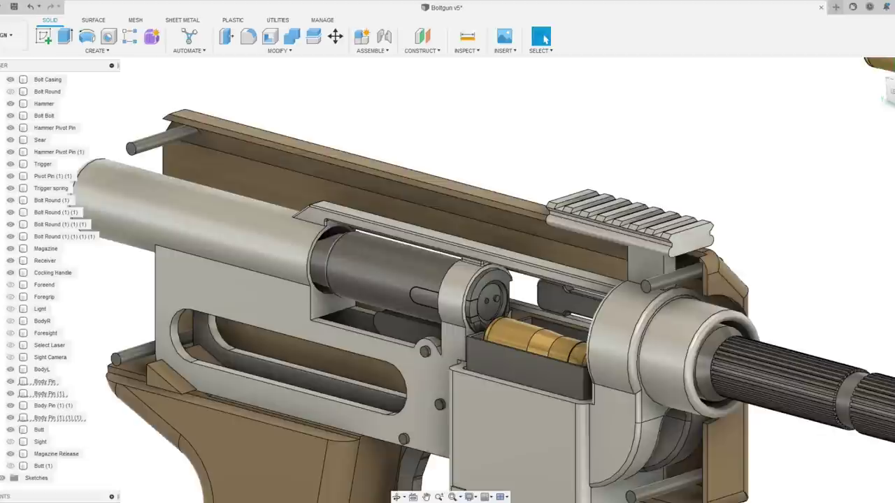
# - Examine the feed ramp and chamber mouth ahead of the magazine's top round, along with the bolt and cocking handle
pyautogui.scroll(2, 463, 290)
pyautogui.click(41, 369)
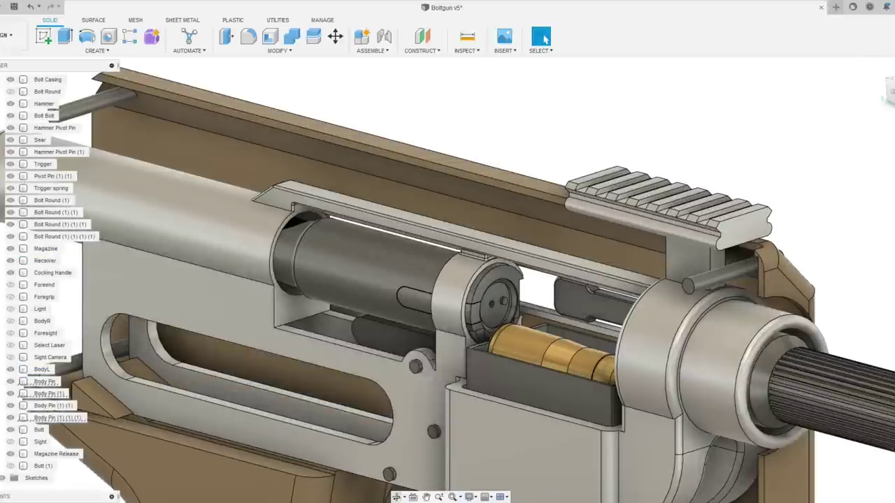
pyautogui.moveTo(448, 280); pyautogui.dragTo(700, 280)
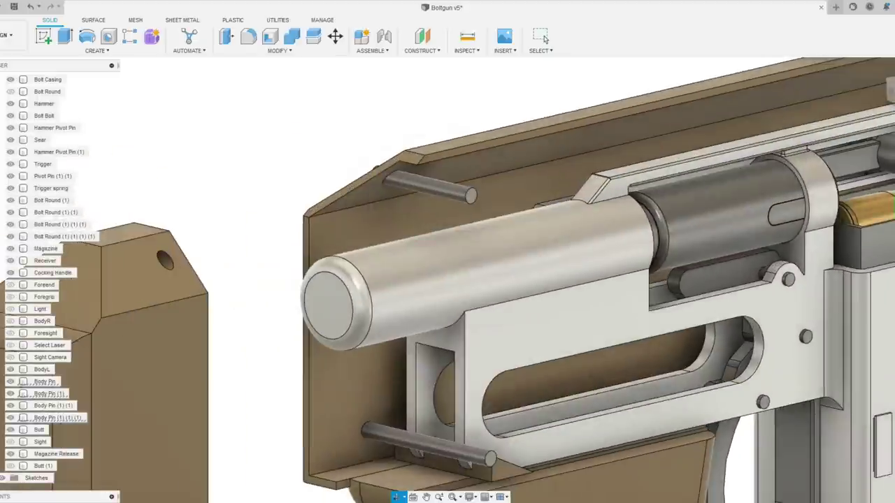
pyautogui.moveTo(874, 231); pyautogui.dragTo(553, 286)
pyautogui.scroll(2, 552, 287)
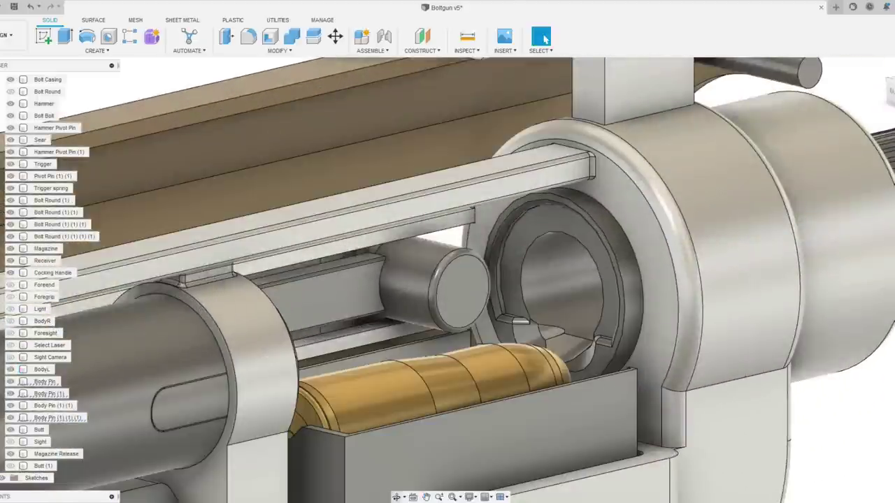
pyautogui.press('F4')
pyautogui.scroll(5, 448, 280)
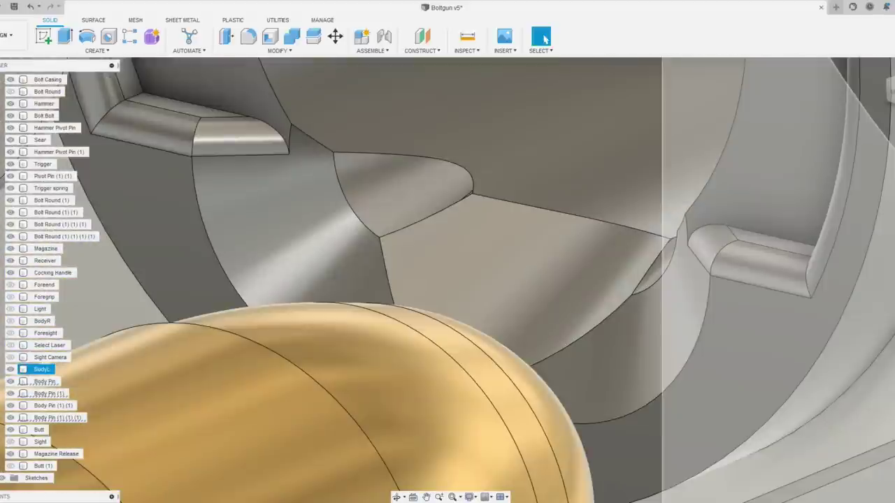
pyautogui.scroll(-8, 651, 309)
pyautogui.press('Escape')
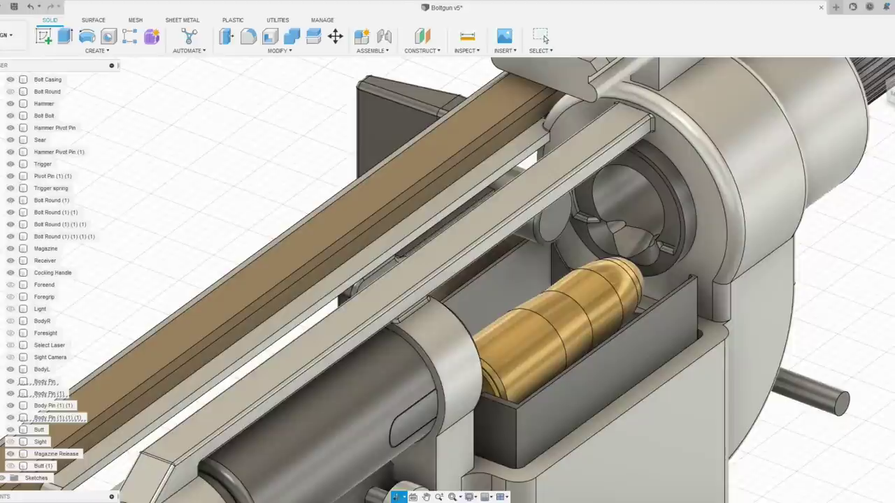
pyautogui.moveTo(616, 280); pyautogui.dragTo(494, 292)
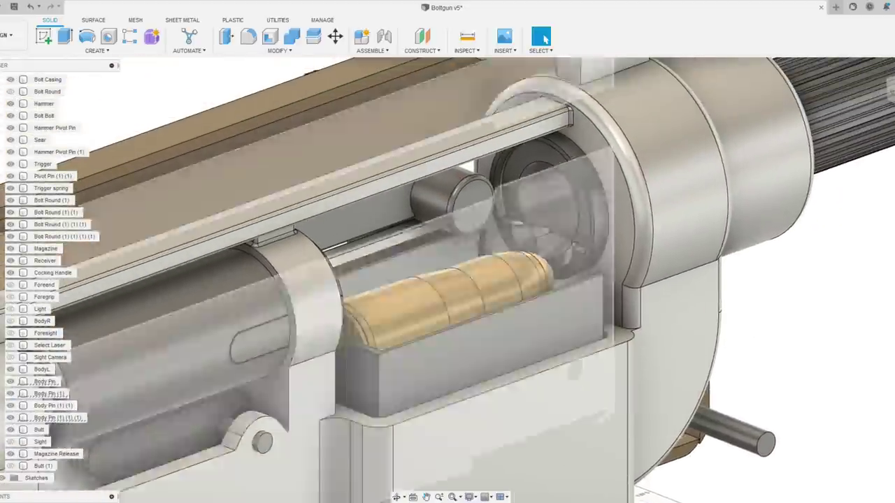
pyautogui.click(41, 369)
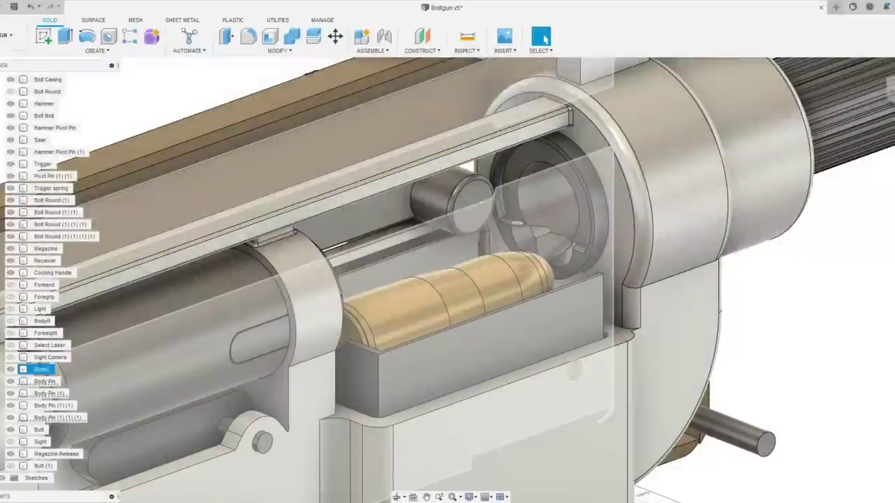
pyautogui.scroll(4, 550, 223)
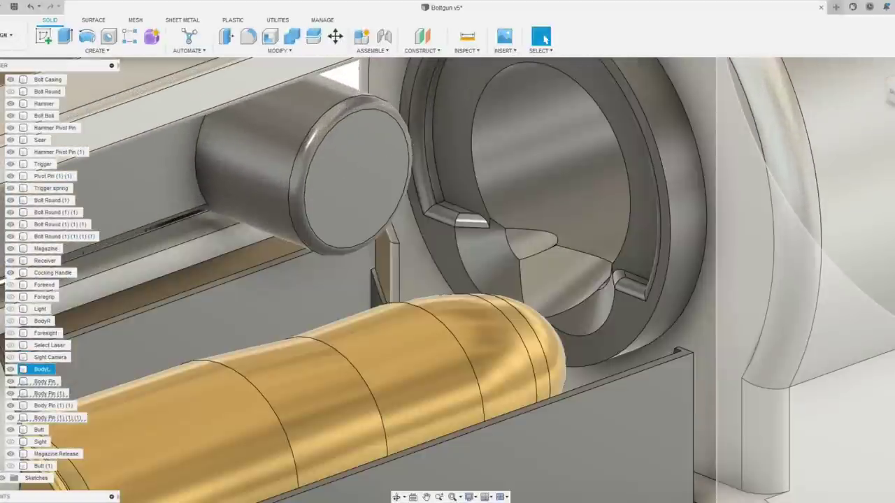
pyautogui.press('Escape')
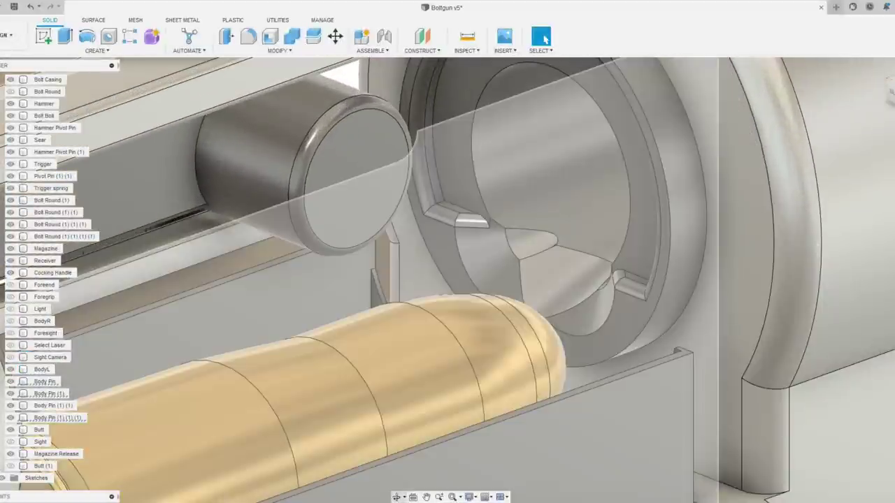
pyautogui.scroll(-6, 702, 378)
pyautogui.moveTo(702, 380); pyautogui.dragTo(617, 308)
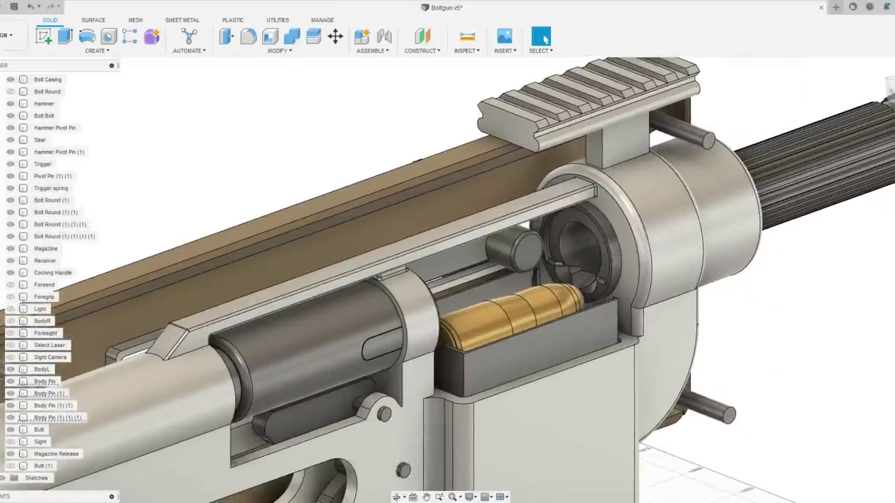
# - Show the Bolt Round body seated in the chamber
pyautogui.click(45, 260)
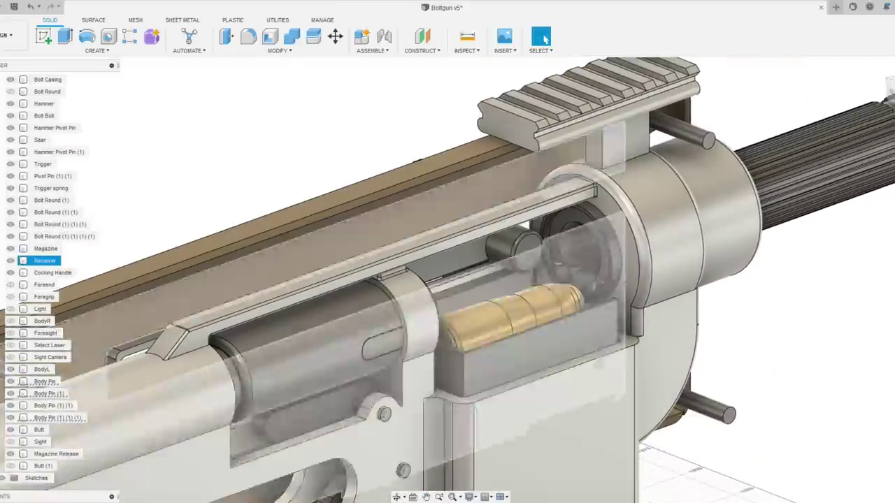
pyautogui.click(42, 369)
pyautogui.press('Escape')
pyautogui.click(42, 370)
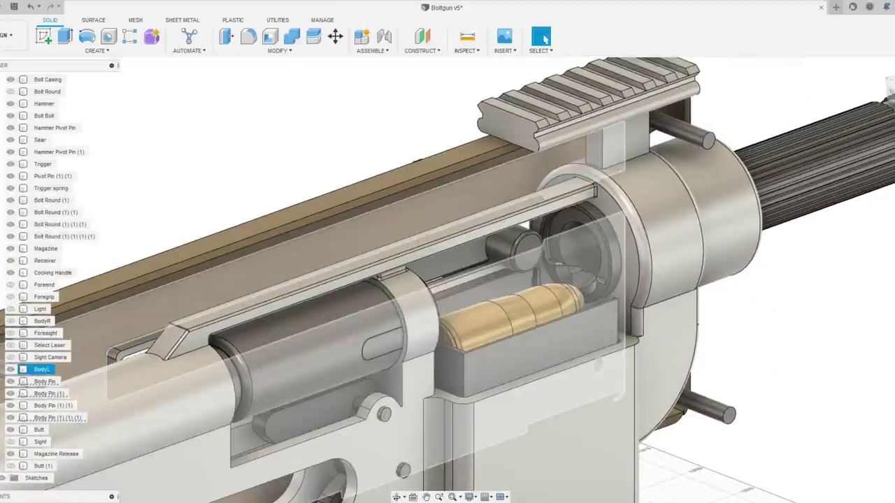
pyautogui.press('Escape')
pyautogui.scroll(3, 56, 279)
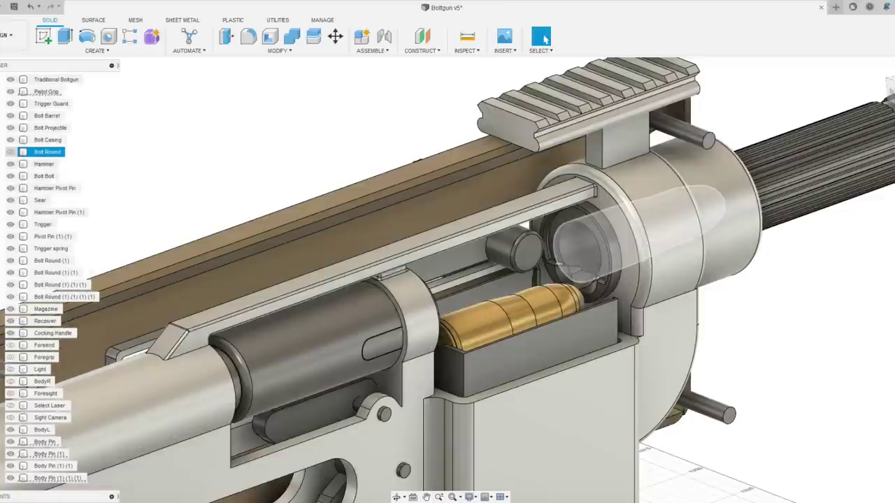
pyautogui.click(10, 152)
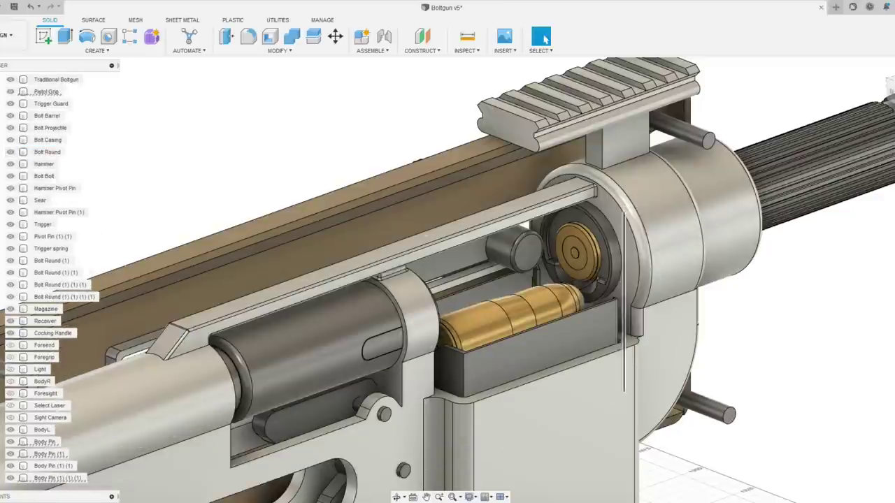
# - Examine the base and rim of the chambered round up close, and bring the surrounding receiver back into view
pyautogui.click(396, 497)
pyautogui.moveTo(604, 257); pyautogui.dragTo(572, 231)
pyautogui.scroll(3, 572, 231)
pyautogui.scroll(5, 535, 244)
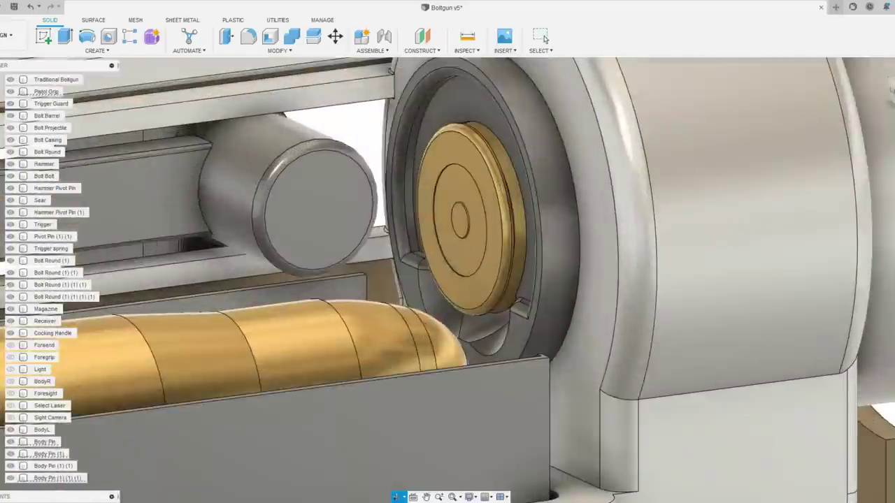
pyautogui.moveTo(524, 189); pyautogui.dragTo(531, 290)
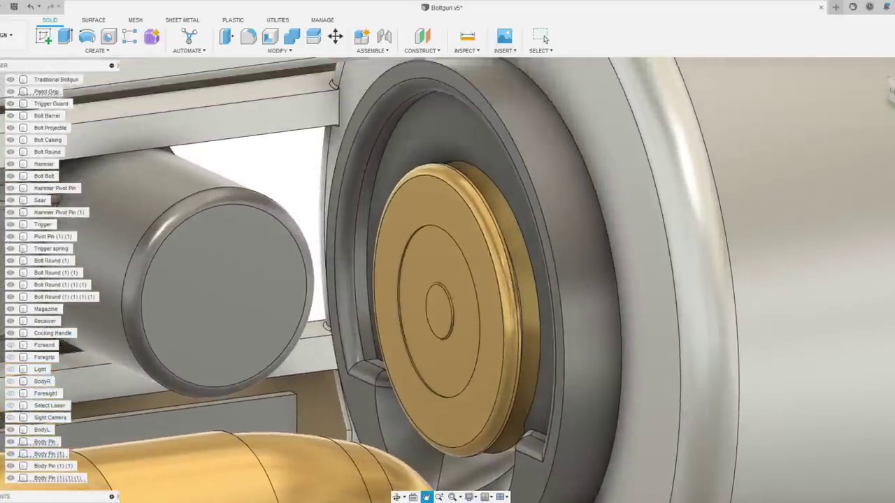
pyautogui.press('Escape')
pyautogui.scroll(-4, 530, 290)
pyautogui.scroll(-3, 520, 267)
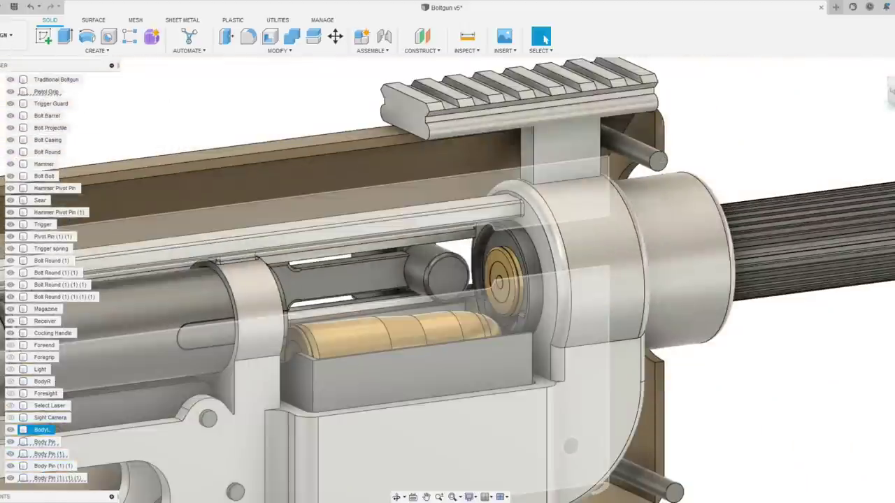
# - Examine the bolt face, its lugs, pin and centre hole behind the magazine's top round, up close and with the surrounding receiver
pyautogui.moveTo(520, 268); pyautogui.dragTo(476, 273)
pyautogui.moveTo(176, 250); pyautogui.dragTo(337, 259)
pyautogui.scroll(7, 295, 274)
pyautogui.moveTo(573, 250); pyautogui.dragTo(576, 248)
pyautogui.scroll(-2, 577, 248)
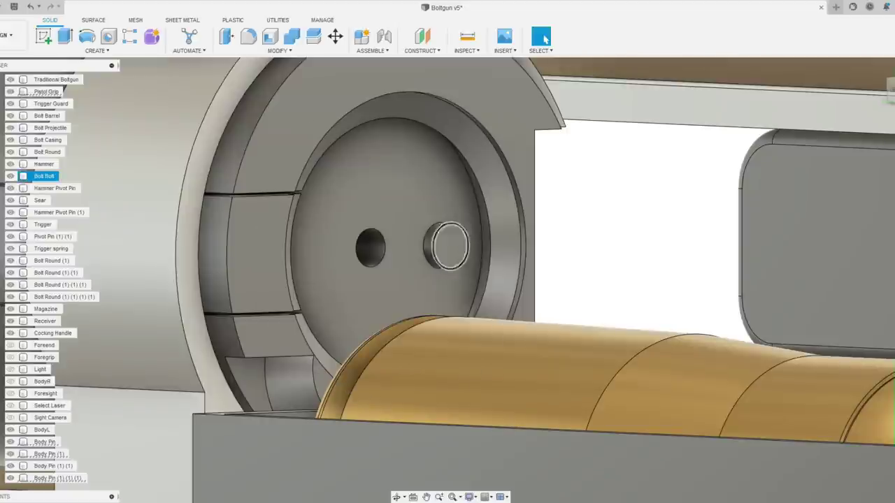
pyautogui.scroll(-6, 581, 251)
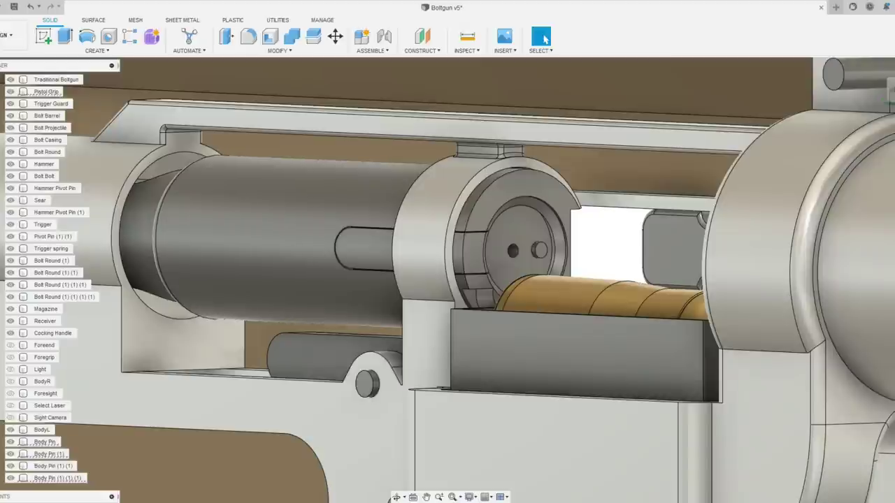
pyautogui.click(44, 175)
pyautogui.scroll(5, 546, 245)
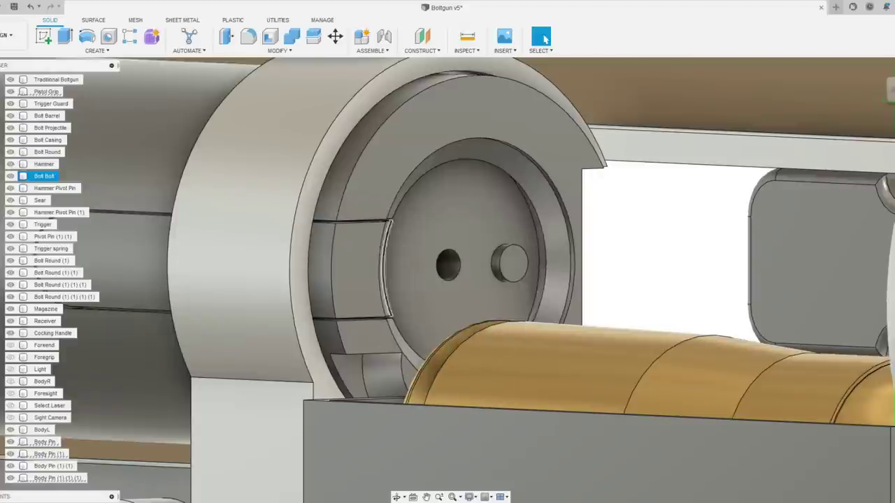
pyautogui.scroll(-5, 371, 273)
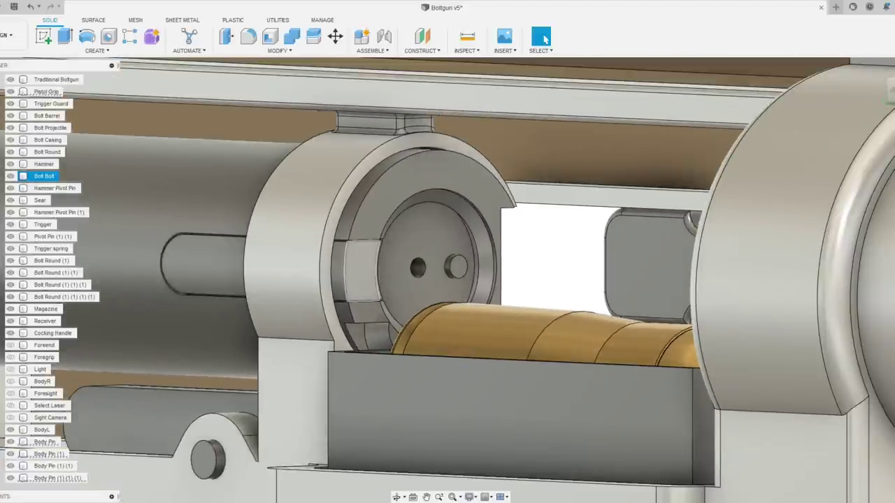
pyautogui.scroll(-5, 416, 269)
pyautogui.scroll(-3, 762, 148)
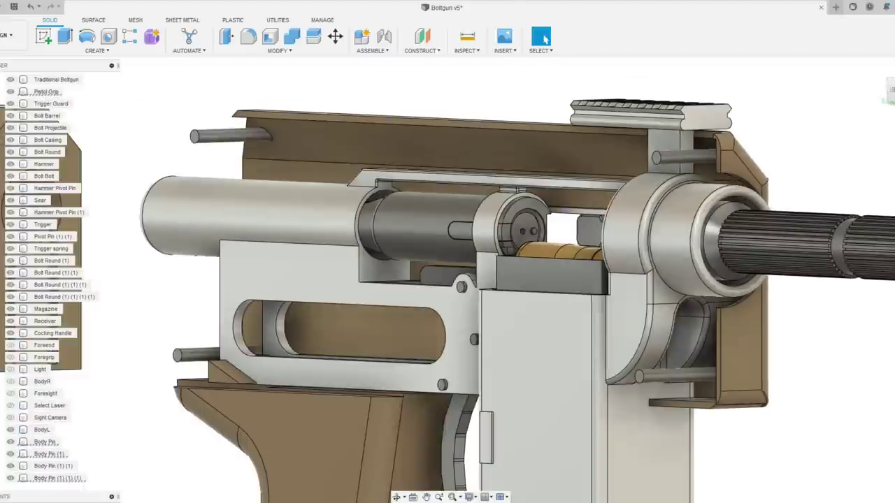
pyautogui.moveTo(489, 210); pyautogui.dragTo(518, 245)
pyautogui.scroll(5, 518, 234)
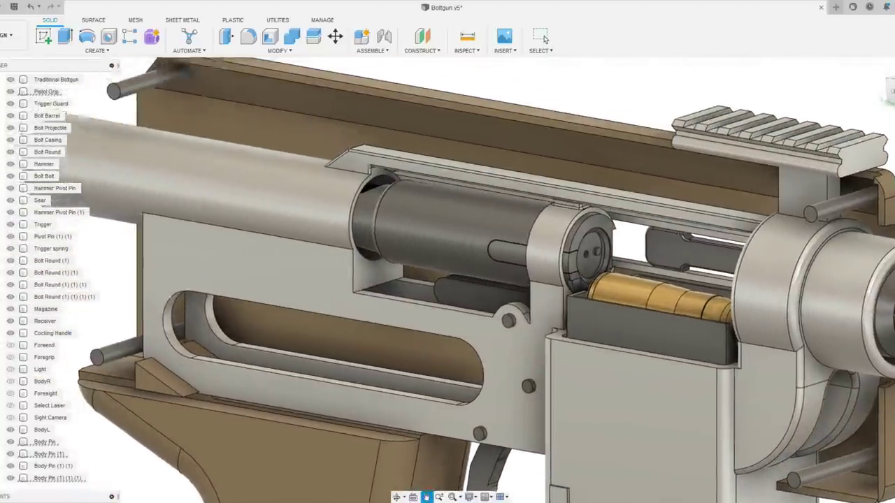
pyautogui.click(44, 175)
pyautogui.click(42, 429)
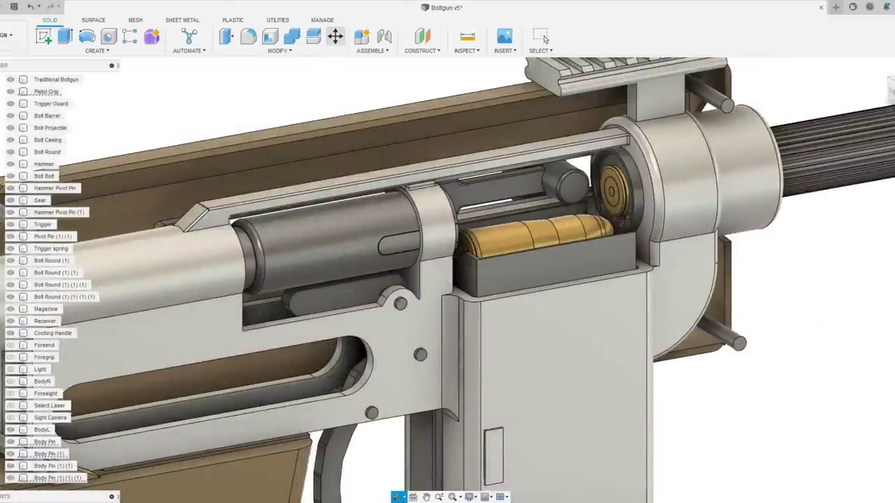
pyautogui.click(335, 37)
pyautogui.click(41, 430)
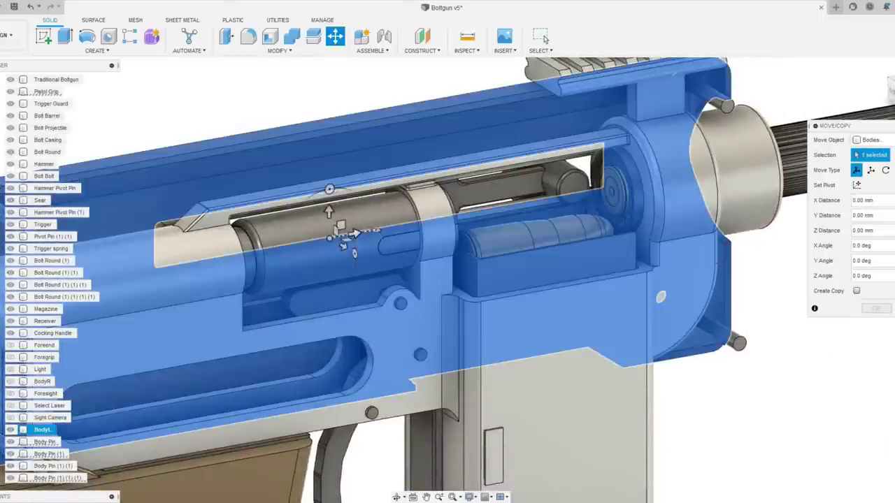
pyautogui.press('Escape')
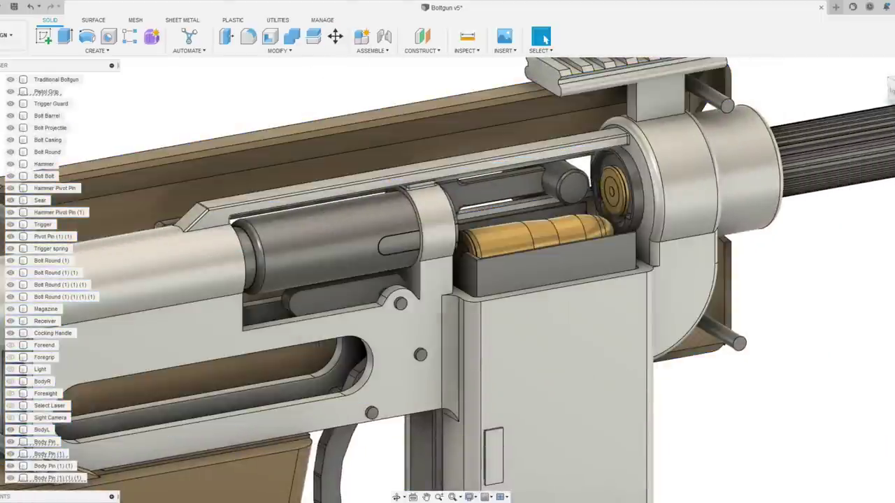
# - Move the Bolt Bolt body forward against the chamber with a Y distance of -80 mm
pyautogui.click(335, 36)
pyautogui.click(424, 259)
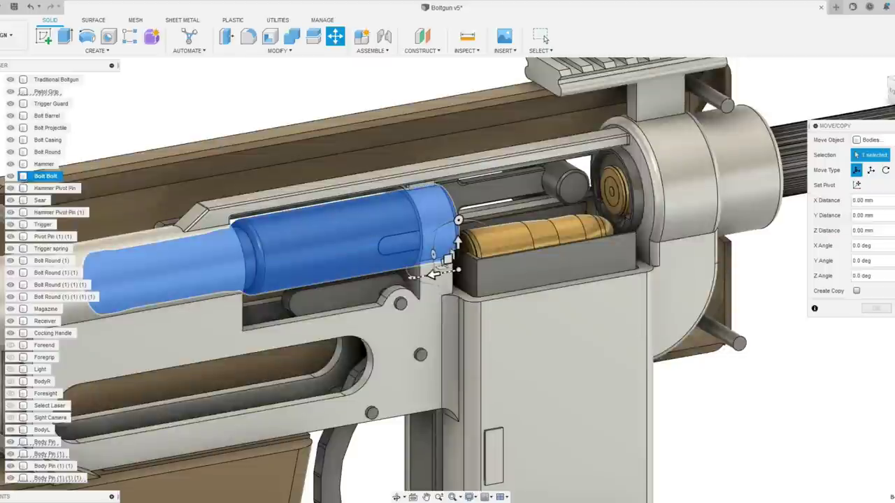
pyautogui.moveTo(426, 260); pyautogui.dragTo(612, 243)
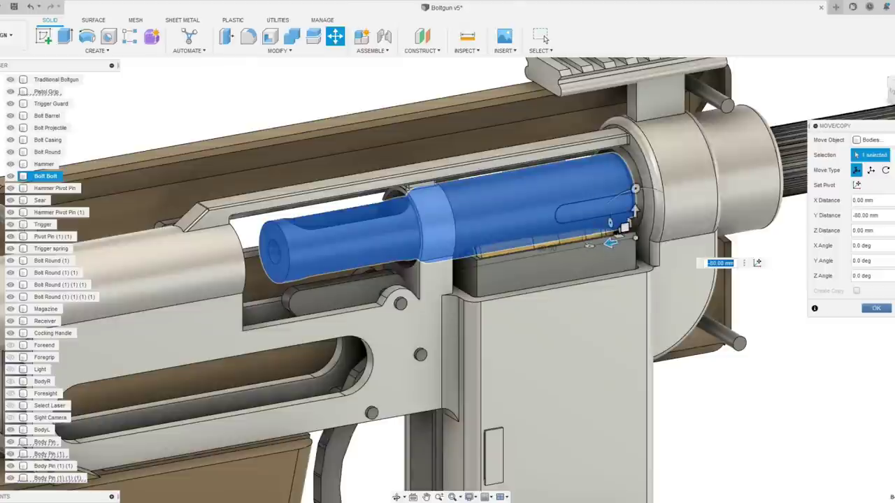
pyautogui.press('Return')
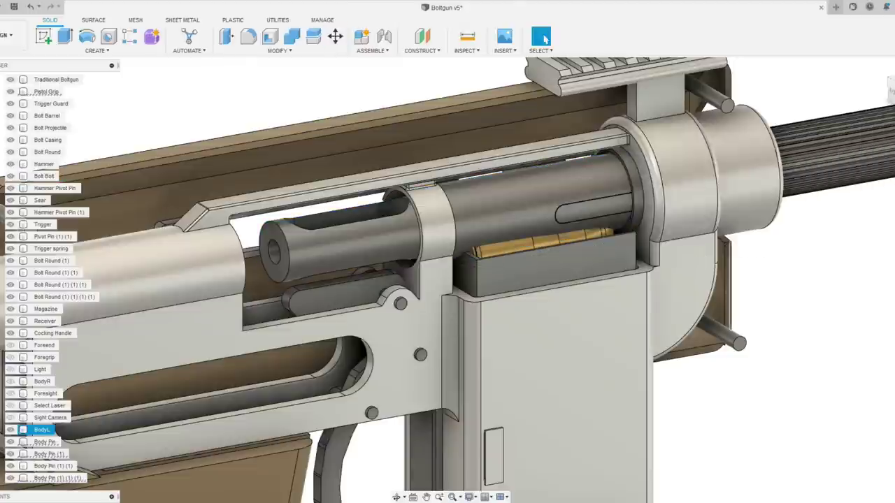
# - Examine the rear end of the closed bolt and the hammer lying beneath it in the receiver opening
pyautogui.click(52, 260)
pyautogui.scroll(5, 521, 247)
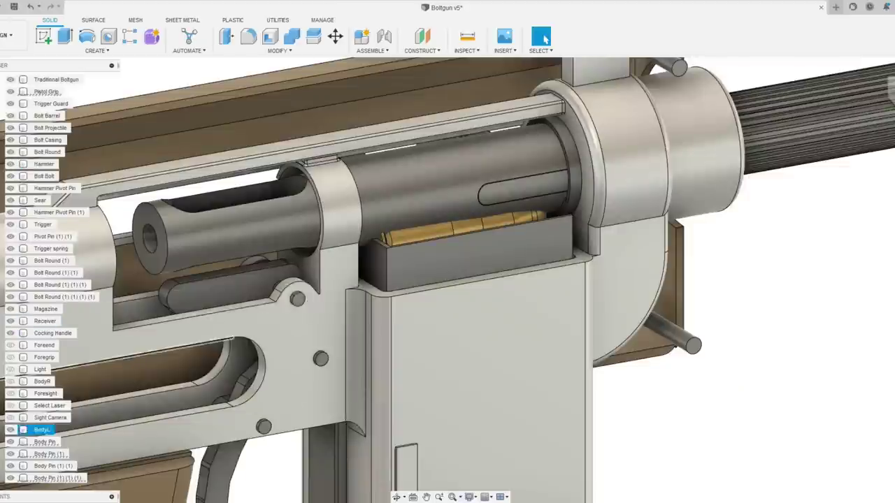
pyautogui.moveTo(161, 279); pyautogui.dragTo(373, 276)
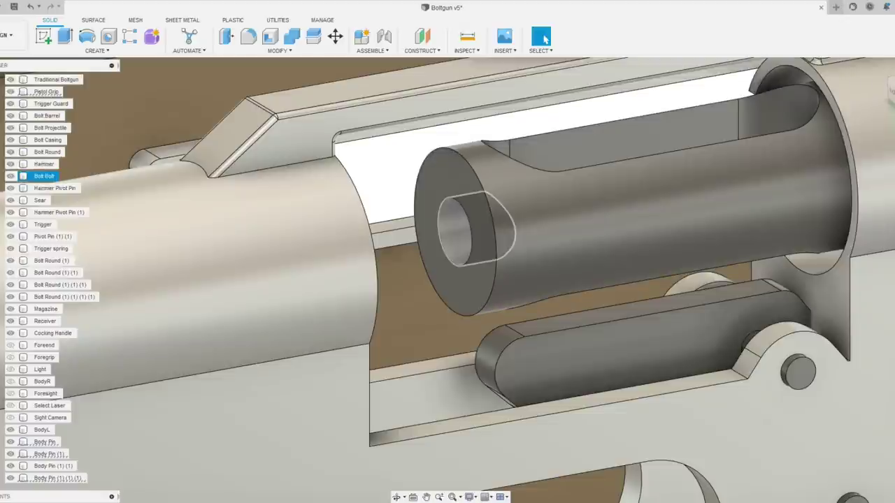
pyautogui.click(44, 321)
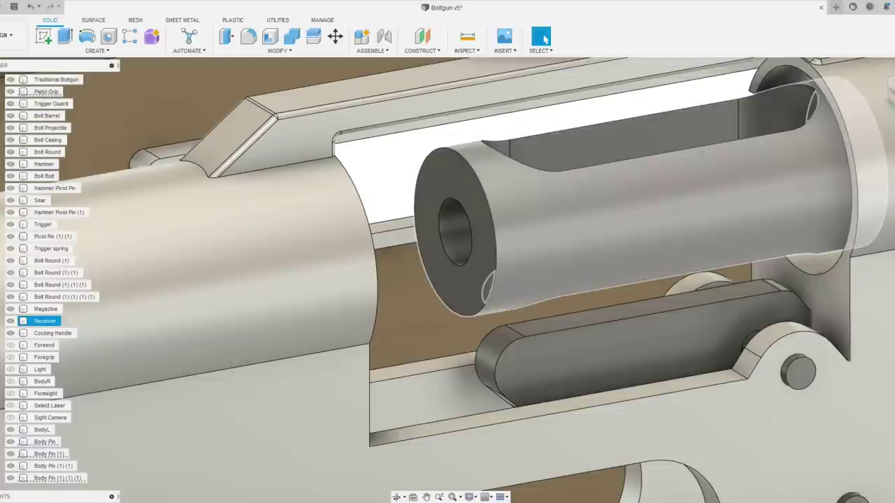
pyautogui.click(43, 176)
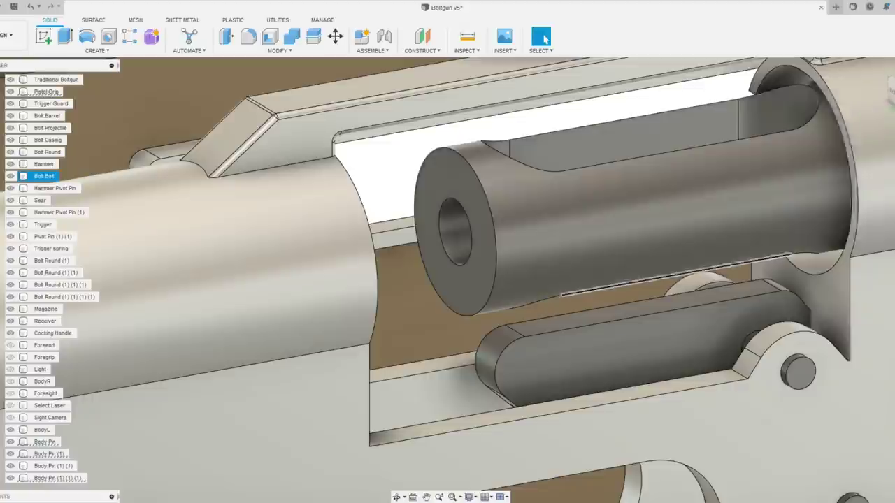
pyautogui.moveTo(448, 279); pyautogui.dragTo(397, 162)
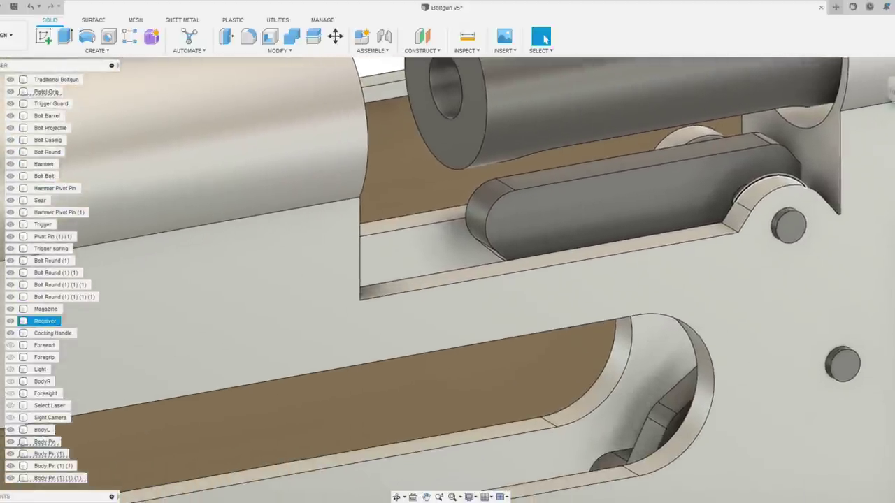
# - Highlight the side face of the Hammer to examine its outline and pivot inside the receiver
pyautogui.click(684, 183)
pyautogui.scroll(5, 684, 183)
pyautogui.scroll(-4, 684, 183)
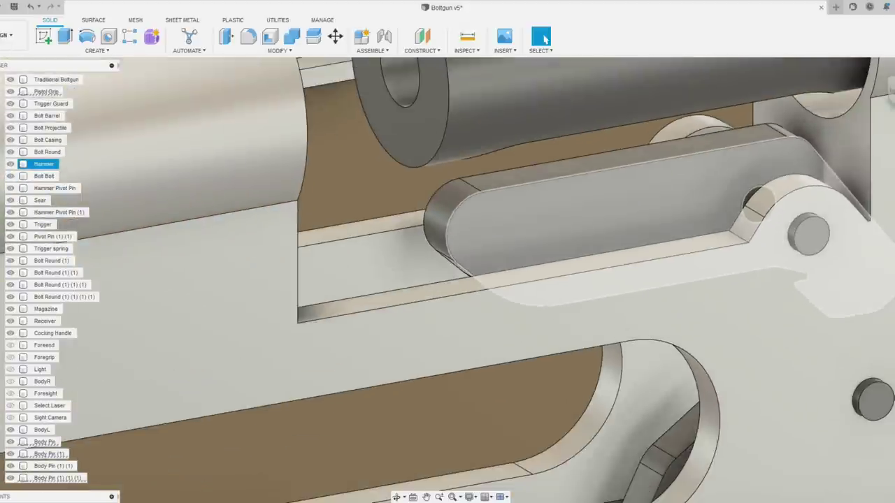
pyautogui.click(684, 210)
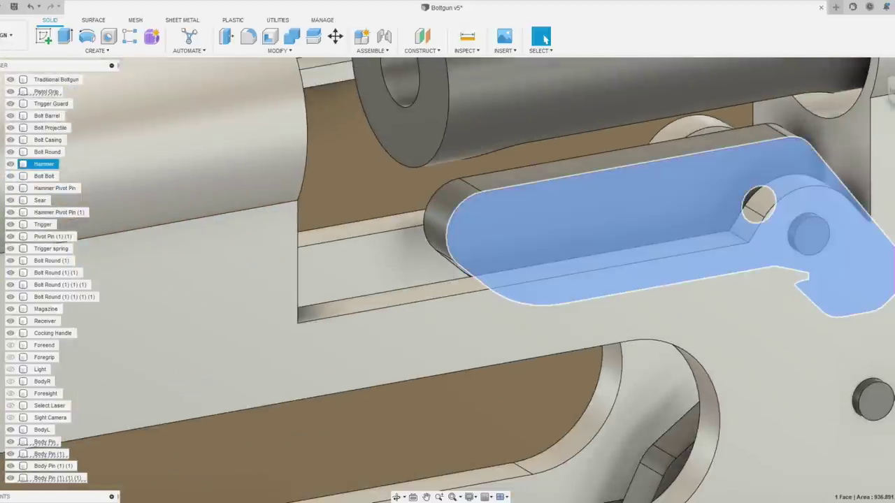
pyautogui.moveTo(684, 245); pyautogui.dragTo(546, 185)
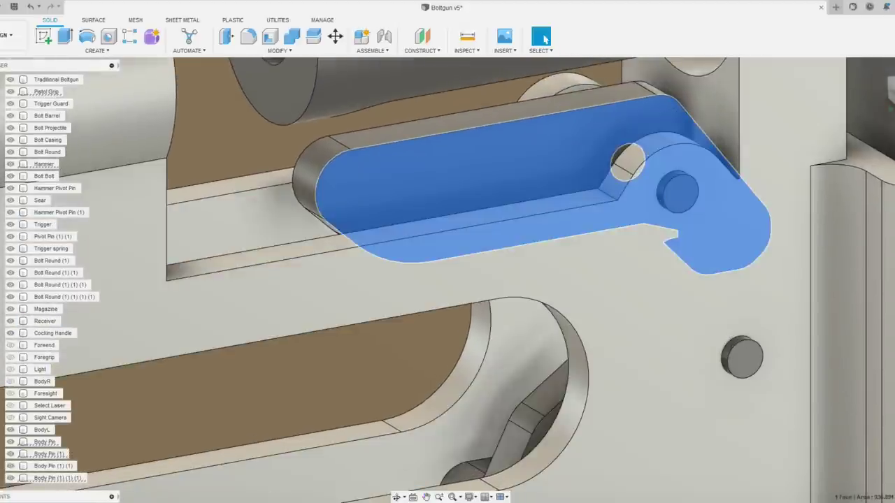
pyautogui.press('Escape')
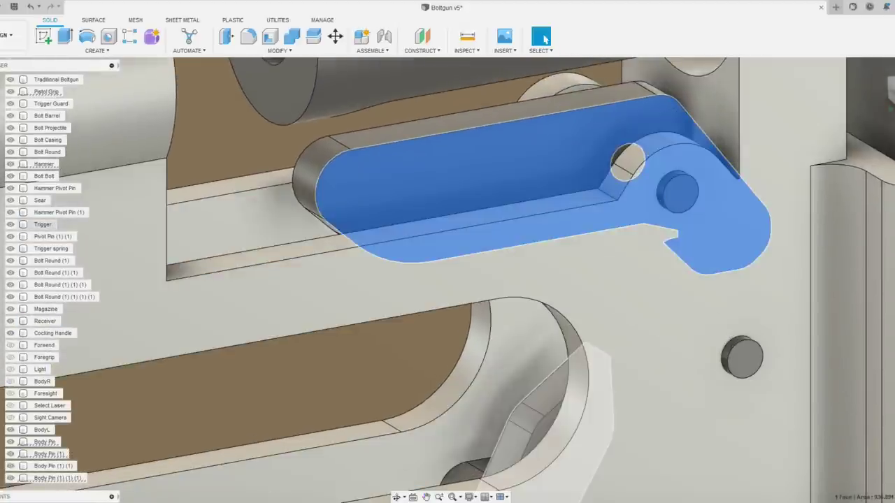
# - Add the Sear, Trigger and Trigger spring bodies to the highlighted hammer to show the whole trigger mechanism
pyautogui.keyDown('ctrl'); pyautogui.click(40, 200); pyautogui.keyUp('ctrl')
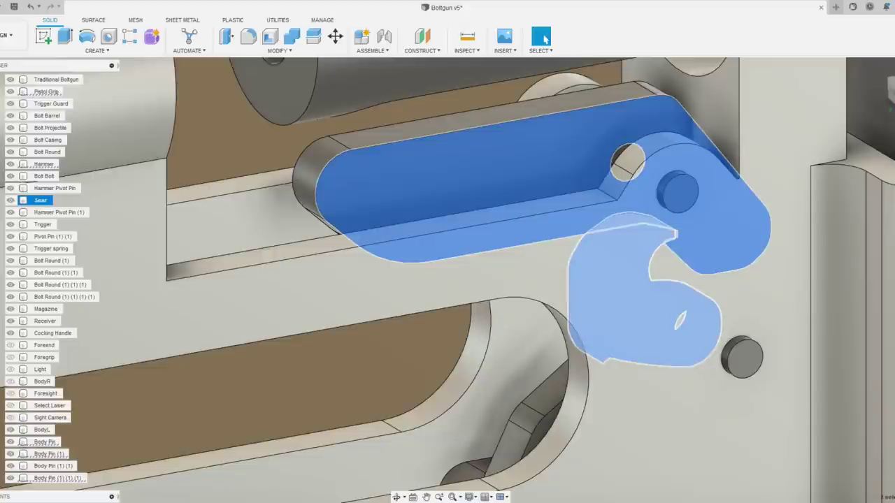
pyautogui.keyDown('ctrl'); pyautogui.click(43, 224); pyautogui.keyUp('ctrl')
pyautogui.keyDown('ctrl'); pyautogui.click(41, 429); pyautogui.keyUp('ctrl')
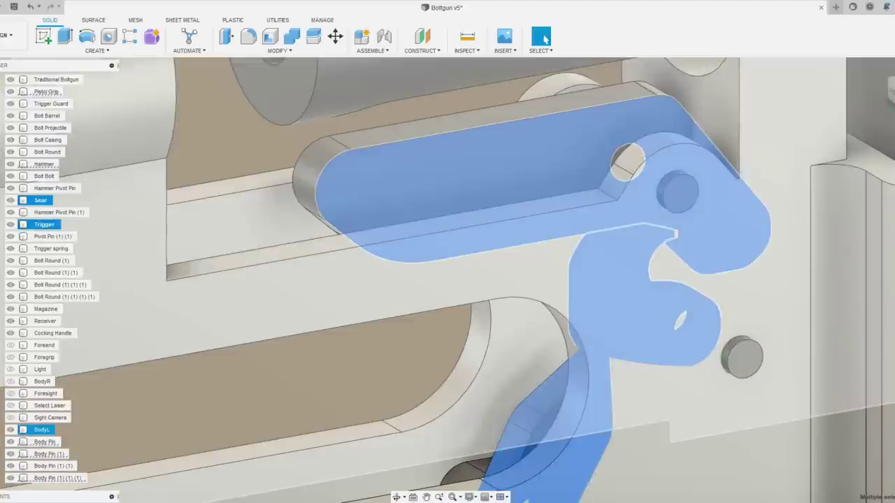
pyautogui.moveTo(742, 357); pyautogui.dragTo(650, 166)
pyautogui.keyDown('ctrl'); pyautogui.click(42, 430); pyautogui.keyUp('ctrl')
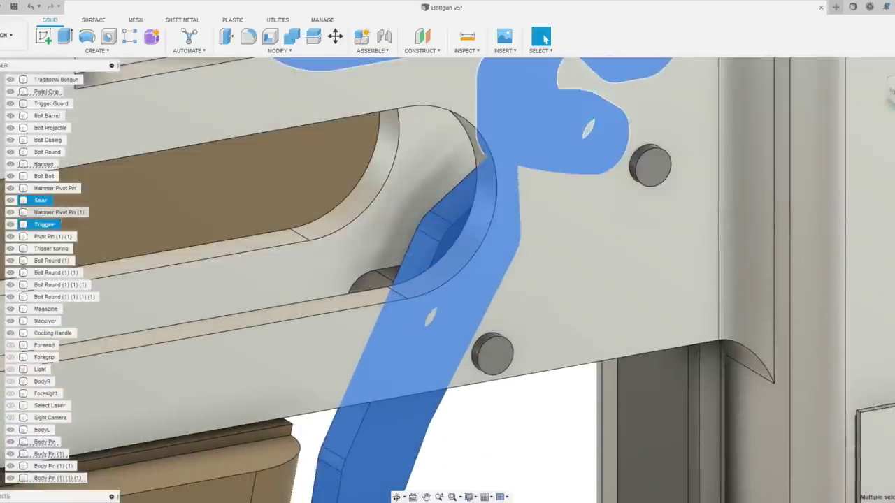
pyautogui.keyDown('ctrl'); pyautogui.click(53, 249); pyautogui.keyUp('ctrl')
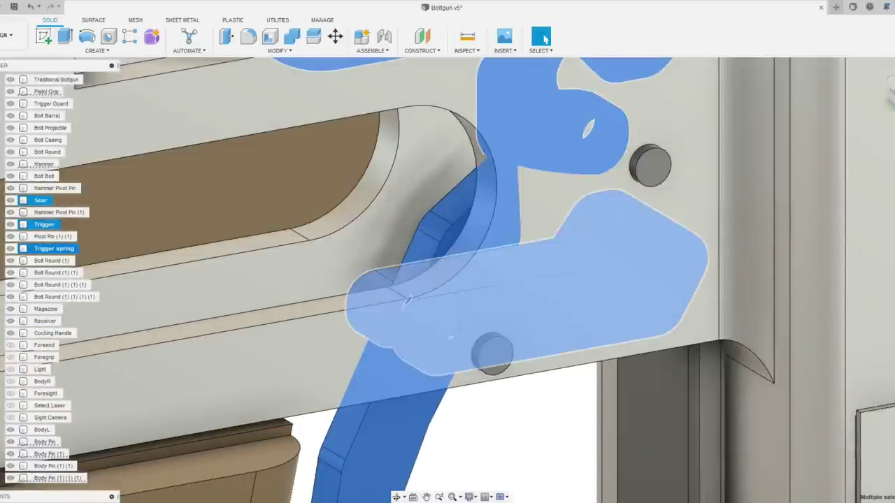
pyautogui.keyDown('ctrl'); pyautogui.click(41, 429); pyautogui.keyUp('ctrl')
pyautogui.scroll(-5, 306, 194)
pyautogui.scroll(-1, 325, 194)
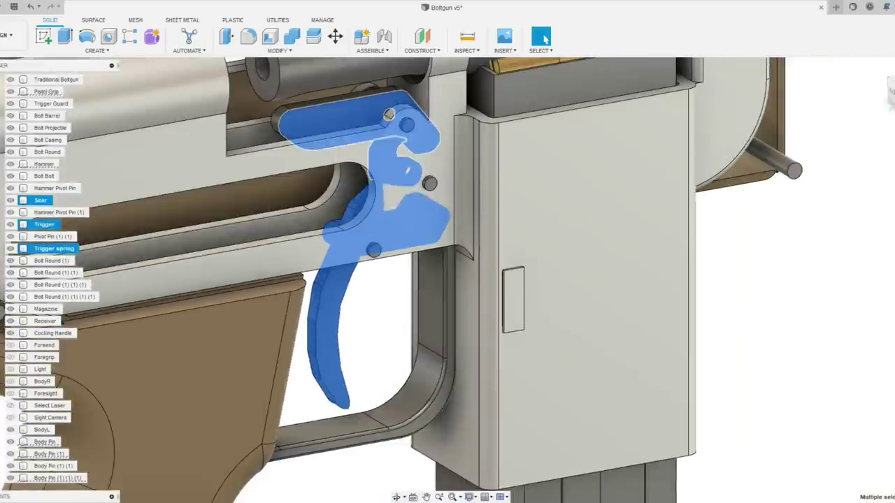
# - Examine the highlighted trigger mechanism below the closed bolt in a straight side view, and clear the selection
pyautogui.click(891, 92)
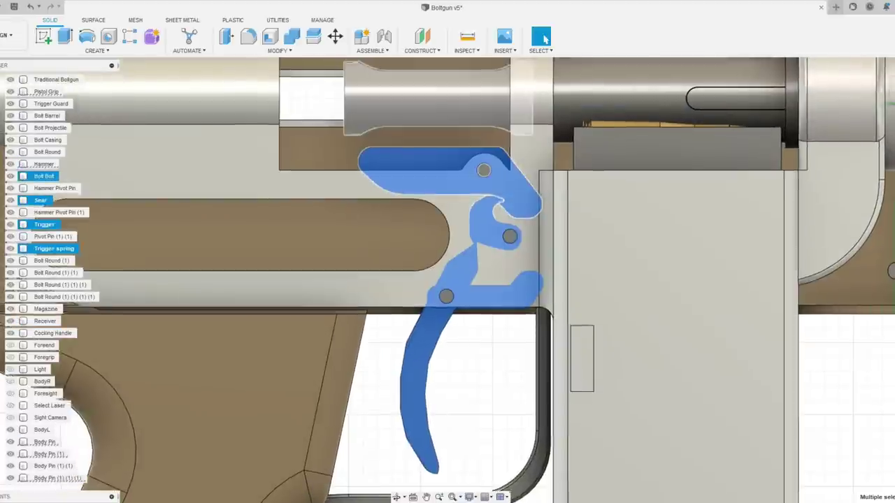
pyautogui.moveTo(428, 94); pyautogui.dragTo(455, 228)
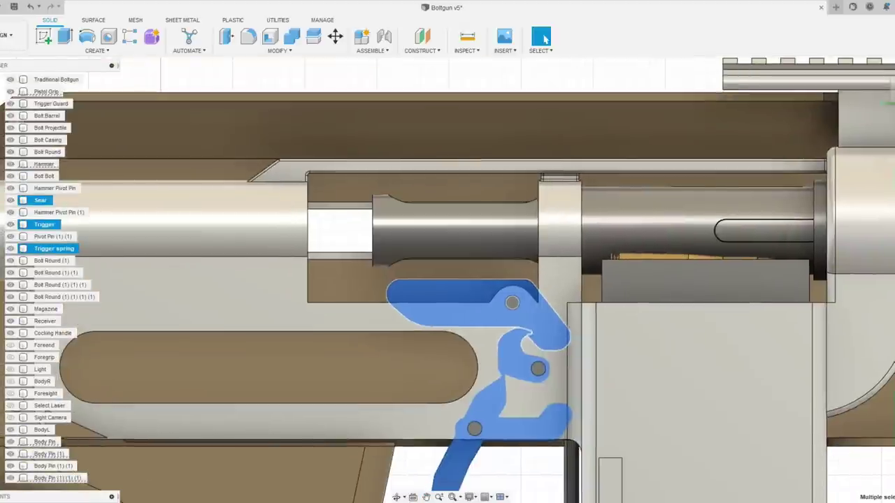
pyautogui.scroll(-1, 464, 131)
pyautogui.press('Escape')
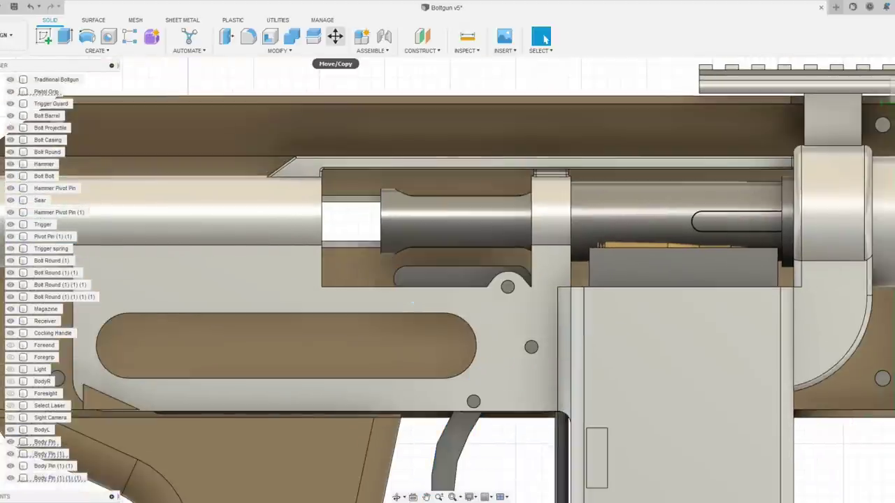
# - Examine the slot in the rear of the bolt above the hammer from an elevated angle
pyautogui.click(395, 497)
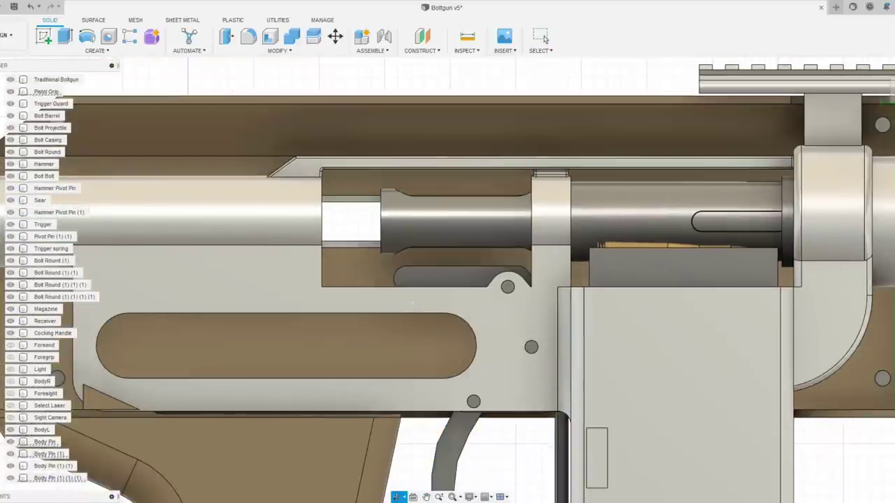
pyautogui.moveTo(413, 303); pyautogui.dragTo(500, 360)
pyautogui.moveTo(326, 83); pyautogui.dragTo(357, 153)
pyautogui.scroll(5, 357, 153)
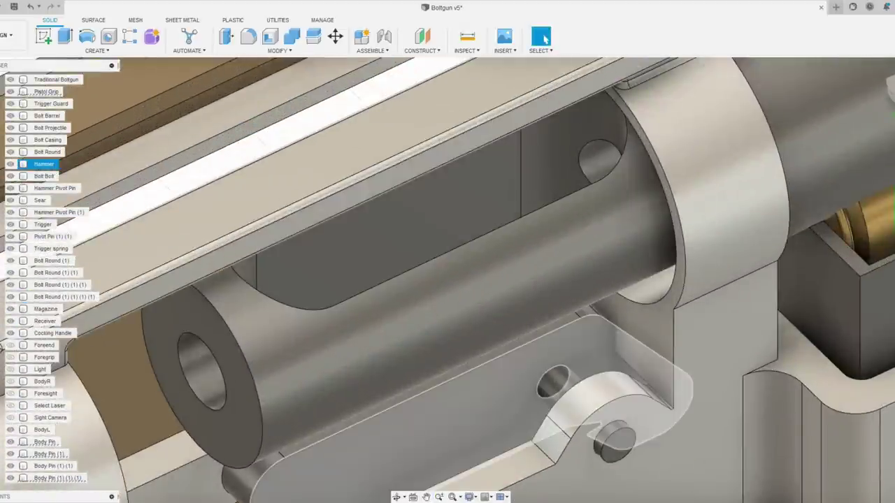
pyautogui.click(396, 497)
pyautogui.moveTo(448, 280)
pyautogui.mouseDown()
pyautogui.moveTo(439, 275)
pyautogui.moveTo(490, 308)
pyautogui.moveTo(442, 287)
pyautogui.mouseUp()
pyautogui.scroll(-4, 329, 242)
# - Hide the Receiver body to examine the hole inside the bolt's rear slot and the hammer below, and bring the receiver back
pyautogui.click(10, 321)
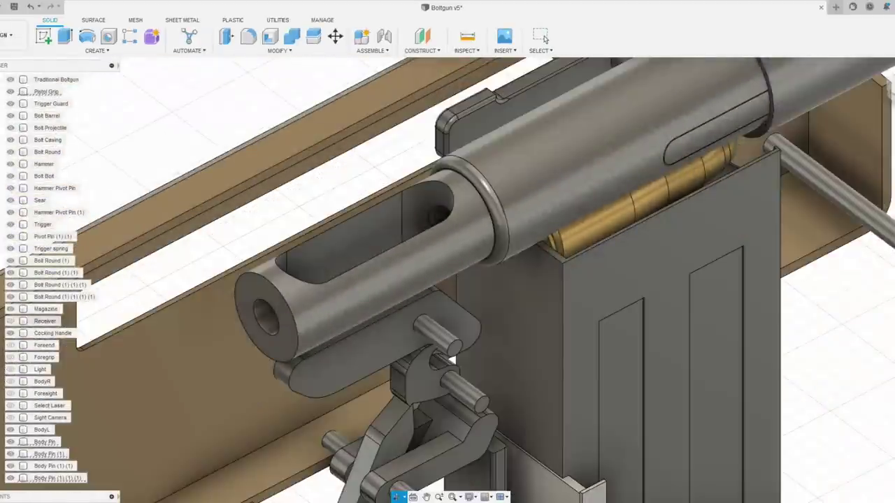
pyautogui.moveTo(210, 182); pyautogui.dragTo(280, 217)
pyautogui.scroll(3, 279, 217)
pyautogui.scroll(3, 381, 220)
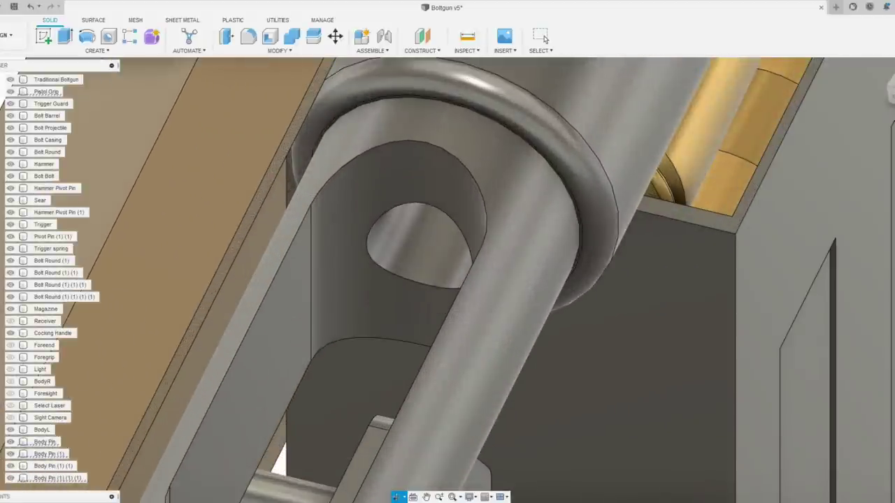
pyautogui.scroll(3, 414, 242)
pyautogui.scroll(-5, 411, 243)
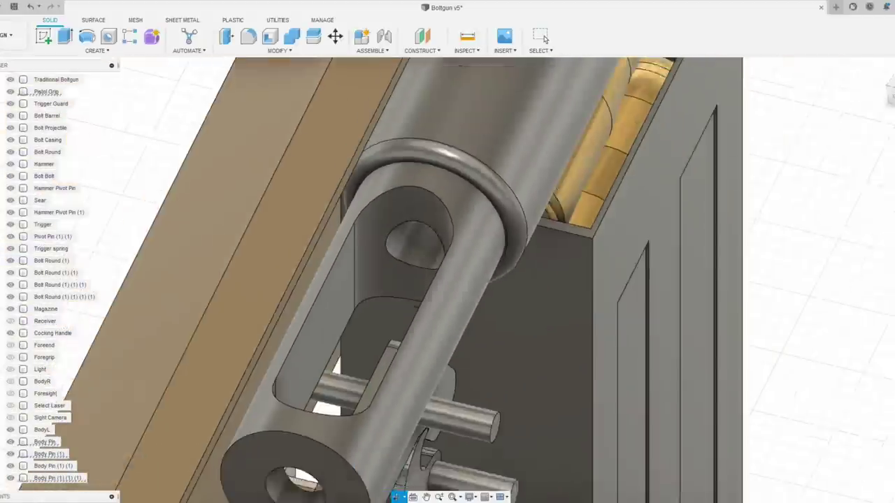
pyautogui.scroll(-3, 420, 280)
pyautogui.moveTo(447, 279); pyautogui.dragTo(321, 238)
pyautogui.moveTo(475, 339); pyautogui.dragTo(367, 189)
pyautogui.scroll(-1, 367, 189)
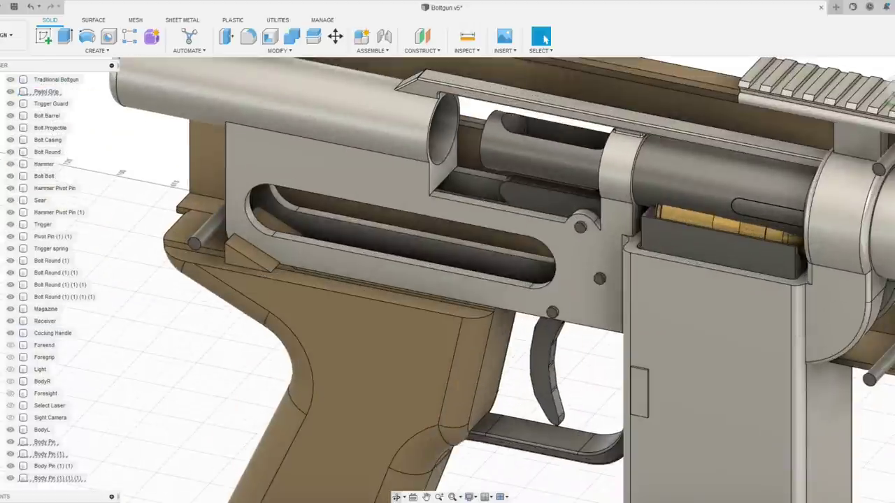
# - Examine the hammer, sear and trigger behind the Receiver body in a side view by switching the receiver's visibility off and on
pyautogui.click(396, 497)
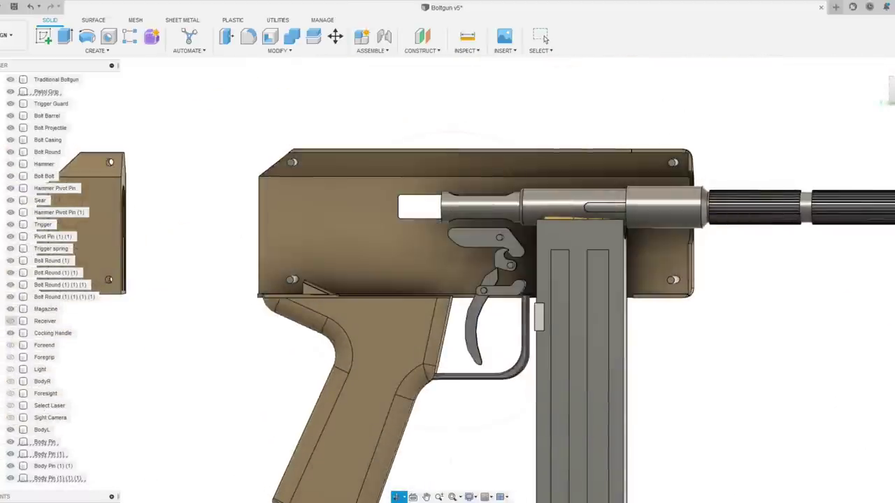
pyautogui.click(10, 321)
pyautogui.click(10, 321)
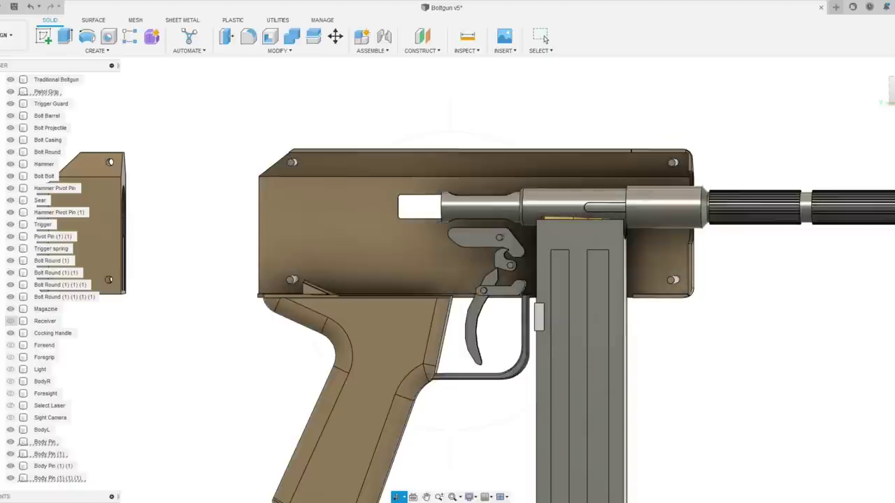
pyautogui.click(11, 321)
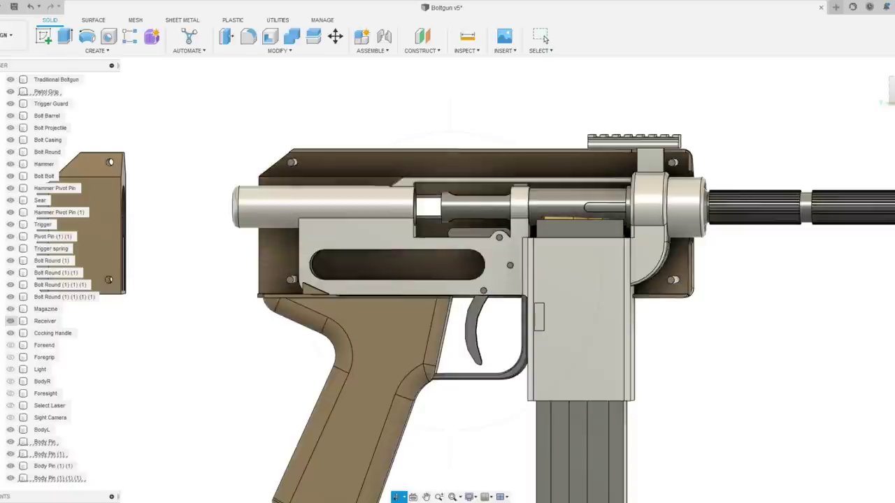
pyautogui.click(11, 321)
pyautogui.click(11, 321)
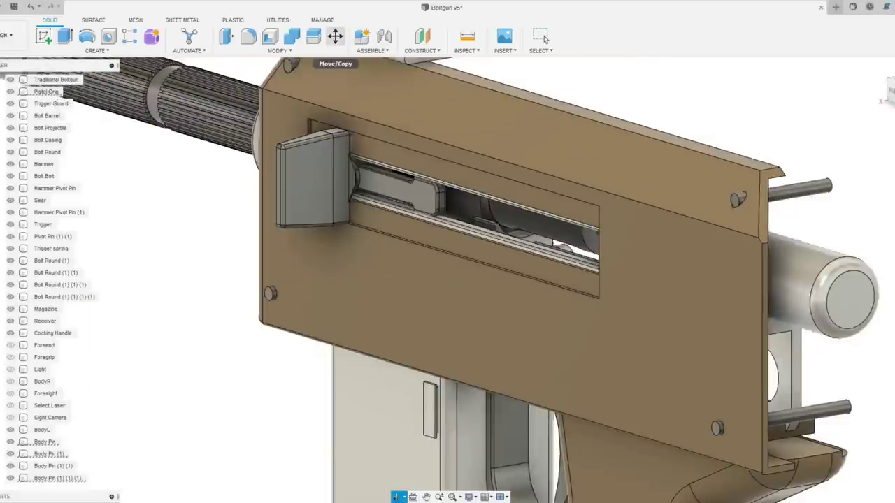
# - Hide the BodyL body to expose the cocking handle, its guide rails and the bolt
pyautogui.click(41, 430)
pyautogui.click(89, 380)
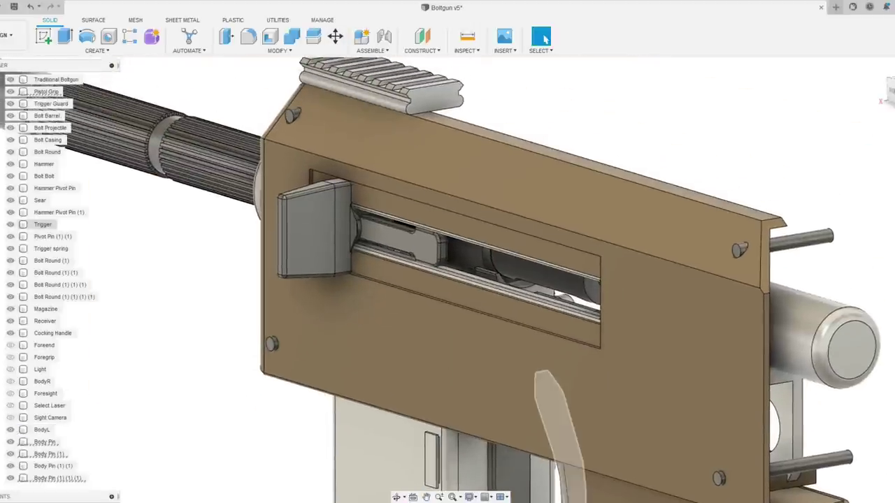
pyautogui.scroll(-1, 49, 369)
pyautogui.scroll(-1, 49, 370)
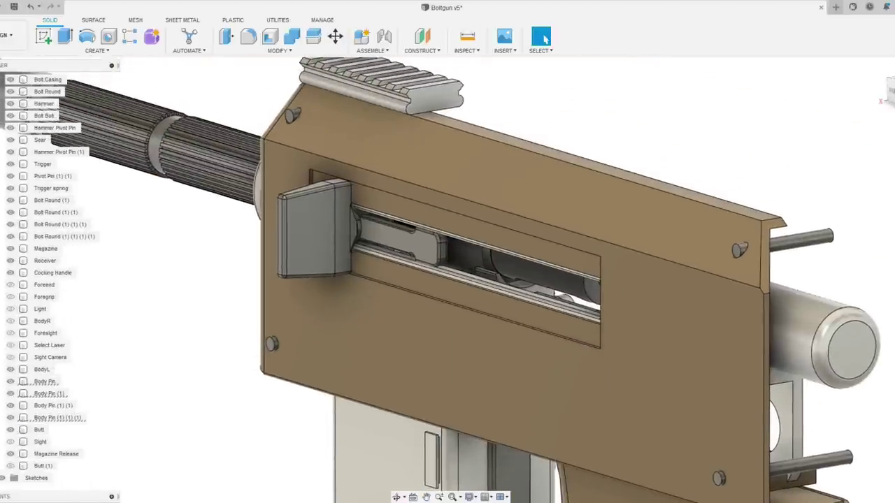
pyautogui.click(11, 369)
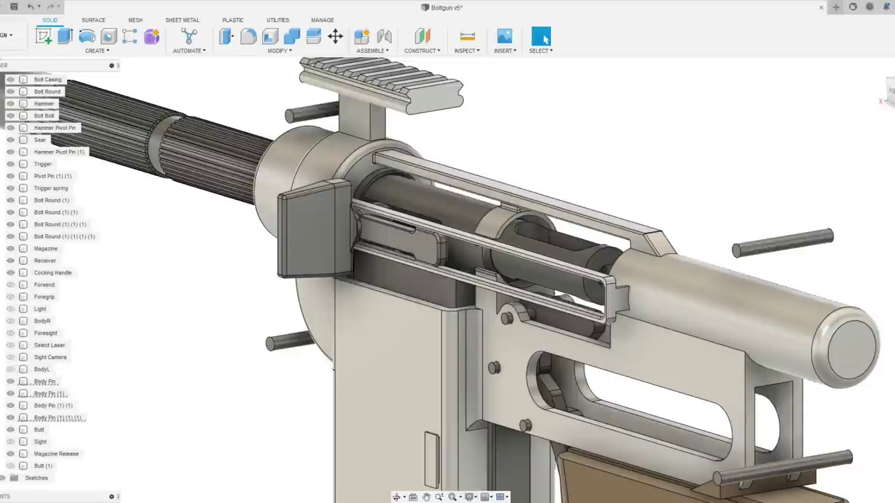
pyautogui.scroll(2, 444, 170)
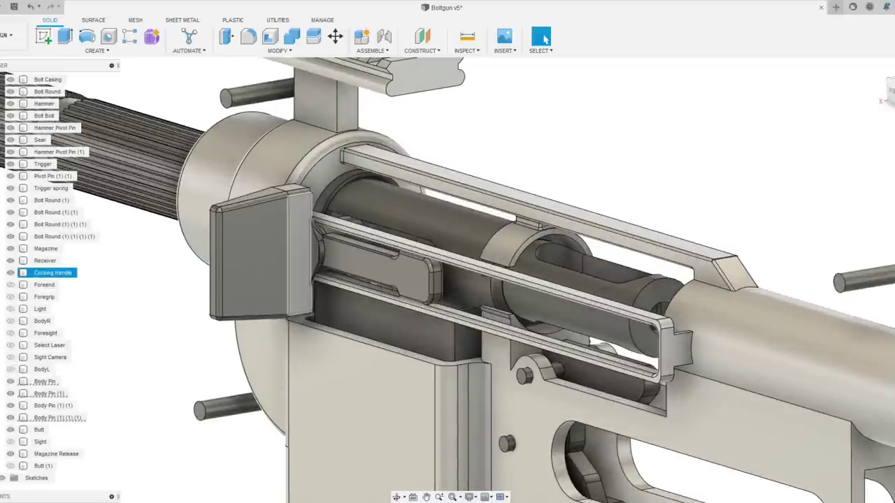
# - Move the Cocking Handle and Bolt Bolt bodies together 80 mm rearward along Y to open the chamber
pyautogui.click(53, 273)
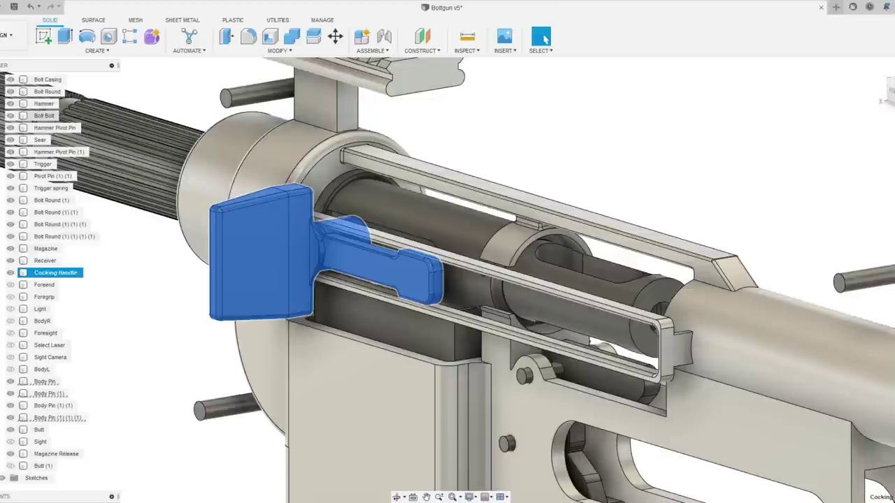
pyautogui.keyDown('ctrl'); pyautogui.click(45, 115); pyautogui.keyUp('ctrl')
pyautogui.press('m')
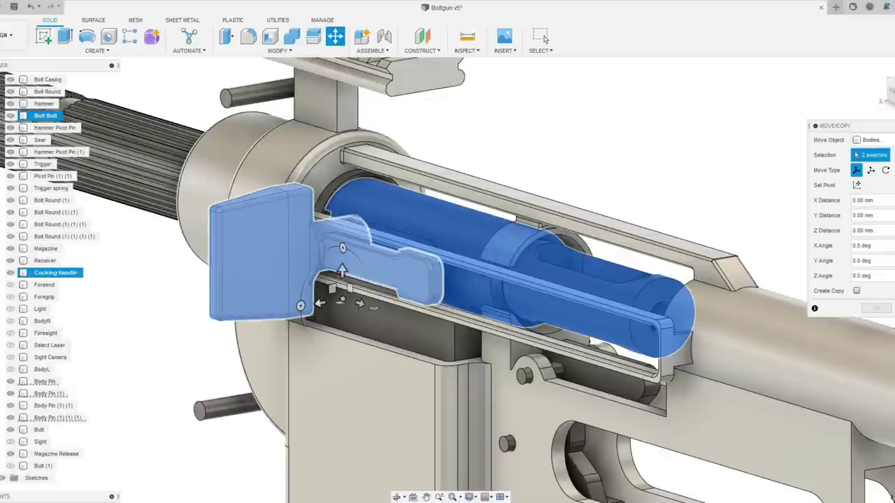
pyautogui.moveTo(359, 303); pyautogui.dragTo(515, 350)
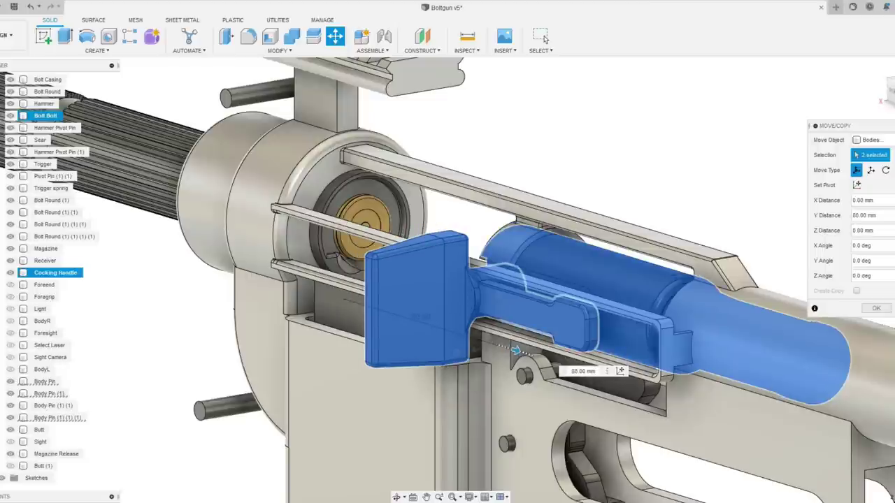
pyautogui.moveTo(516, 349); pyautogui.dragTo(515, 349)
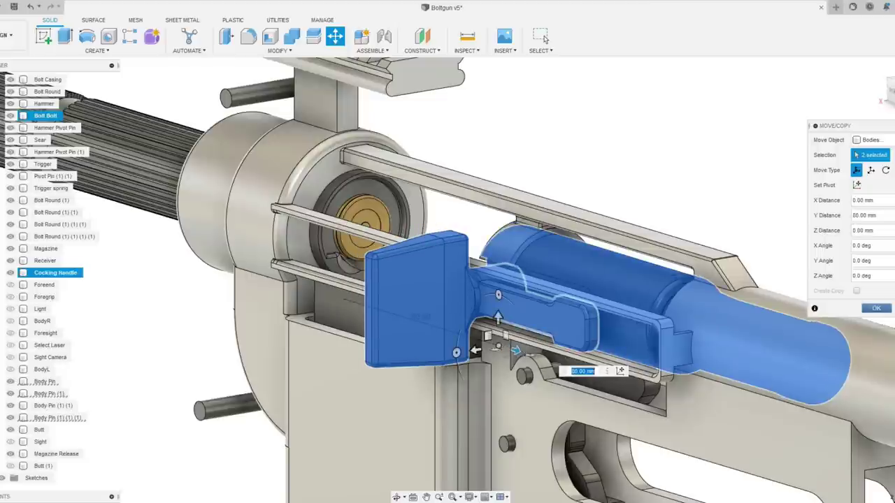
pyautogui.press('Return')
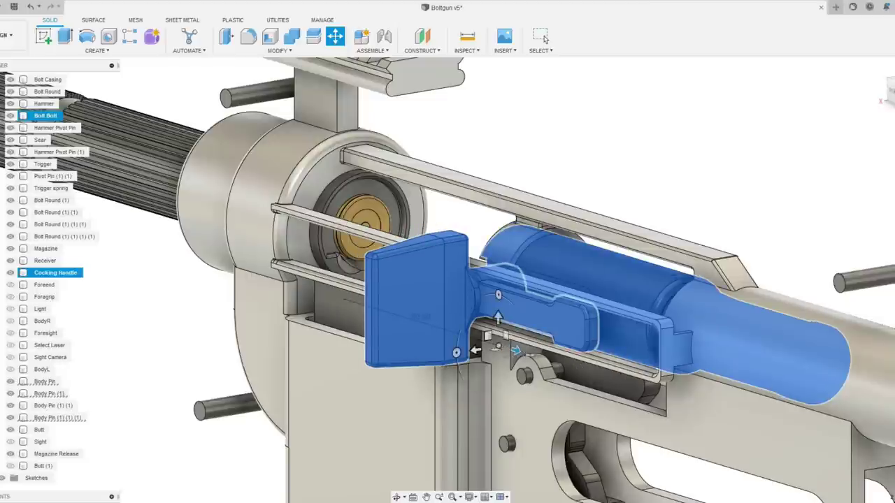
pyautogui.click(544, 37)
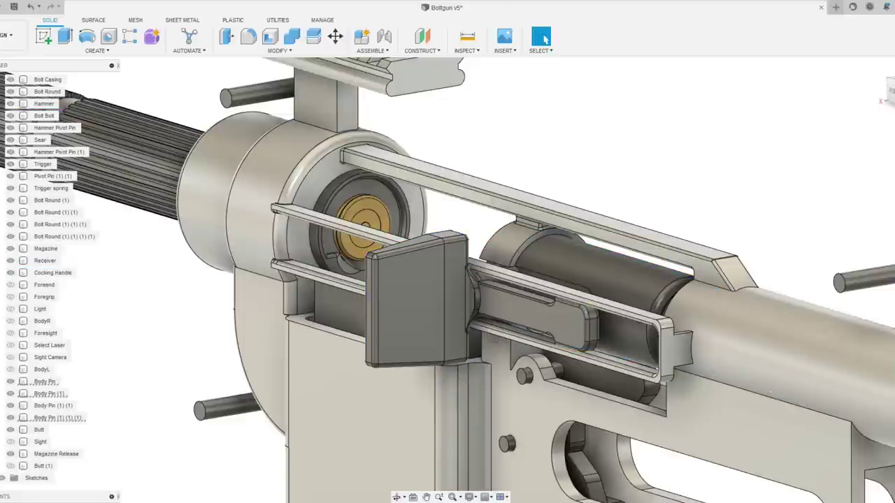
# - Move only the Cocking Handle body 90 mm forward, with a Y distance of -90 mm, leaving the bolt open
pyautogui.press('m')
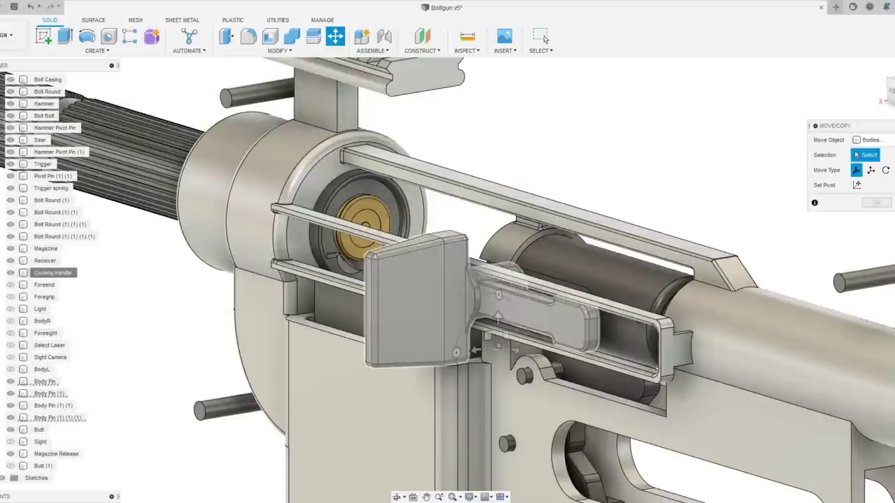
pyautogui.click(55, 273)
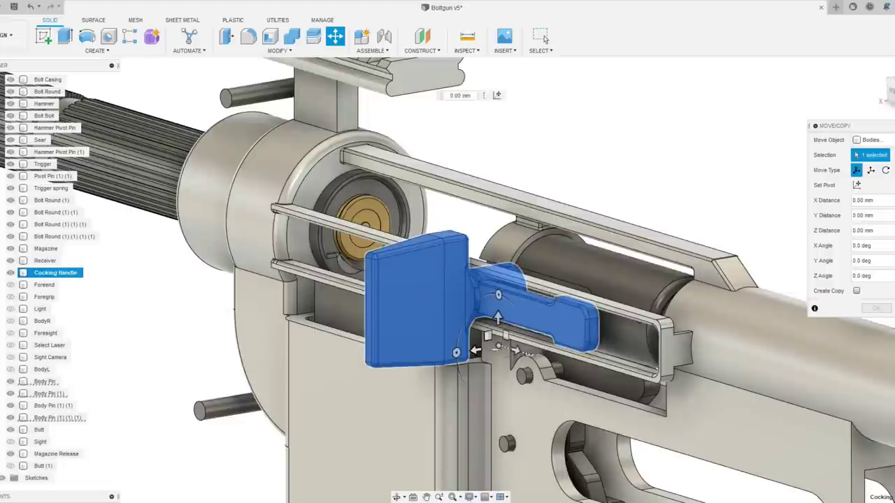
pyautogui.moveTo(475, 350); pyautogui.dragTo(340, 298)
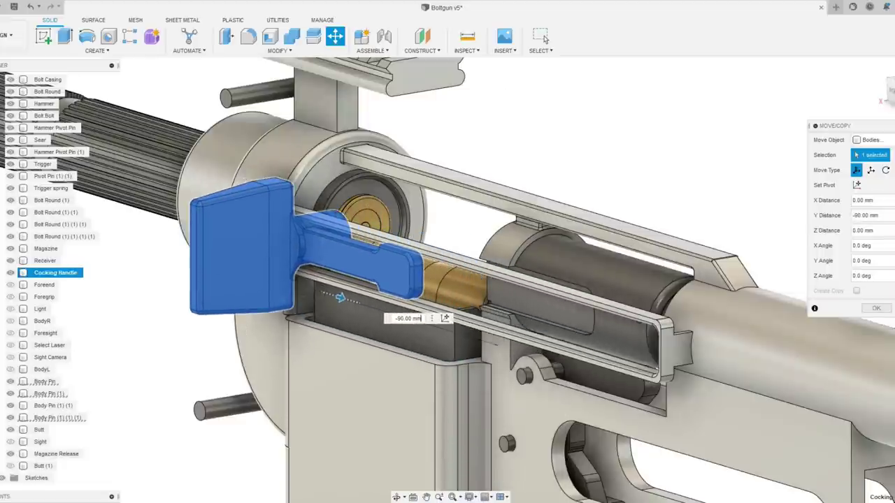
pyautogui.click(545, 40)
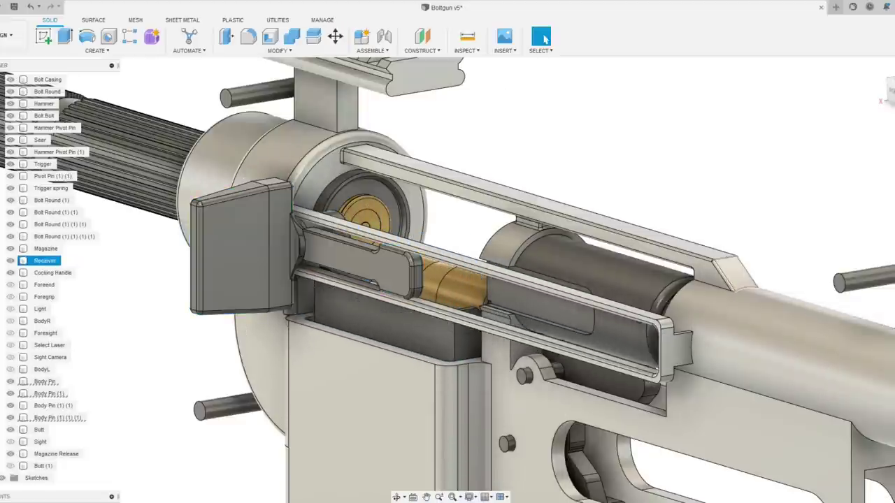
# - Examine the flat recess and the small round hole in the side of the open bolt between the cocking handle rails
pyautogui.scroll(-4, 771, 230)
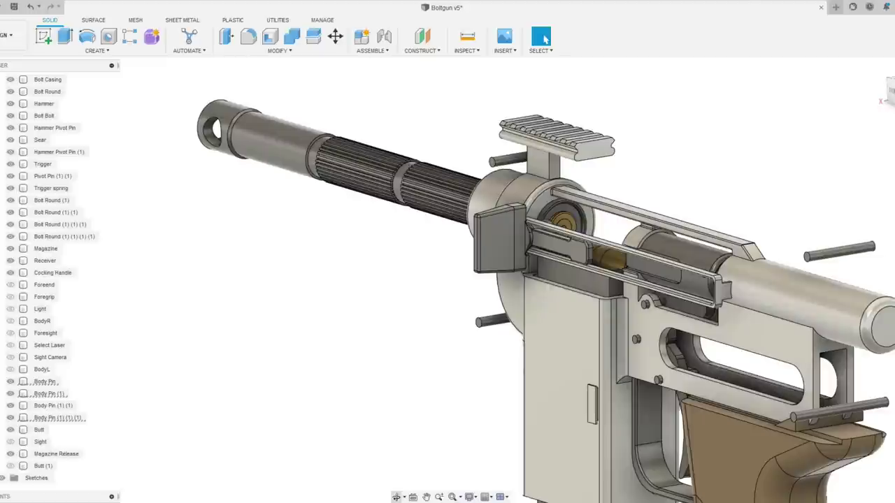
pyautogui.click(396, 497)
pyautogui.moveTo(378, 279); pyautogui.dragTo(378, 252)
pyautogui.scroll(8, 788, 215)
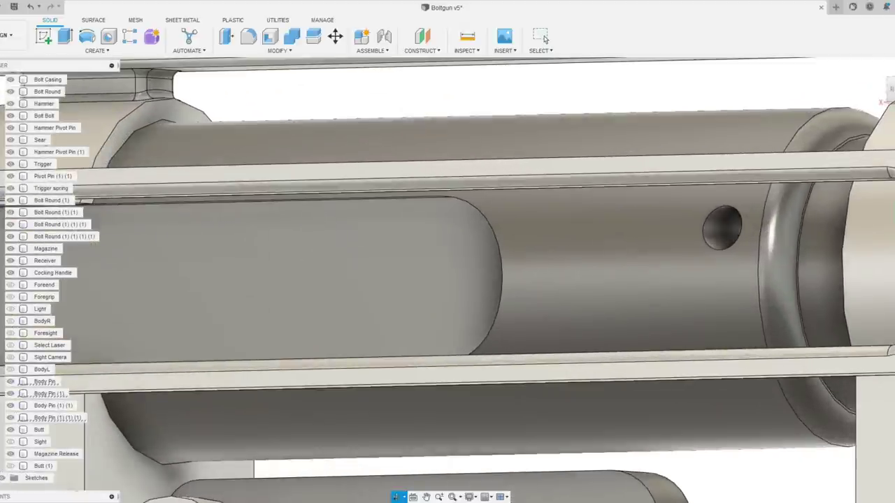
pyautogui.scroll(-2, 748, 232)
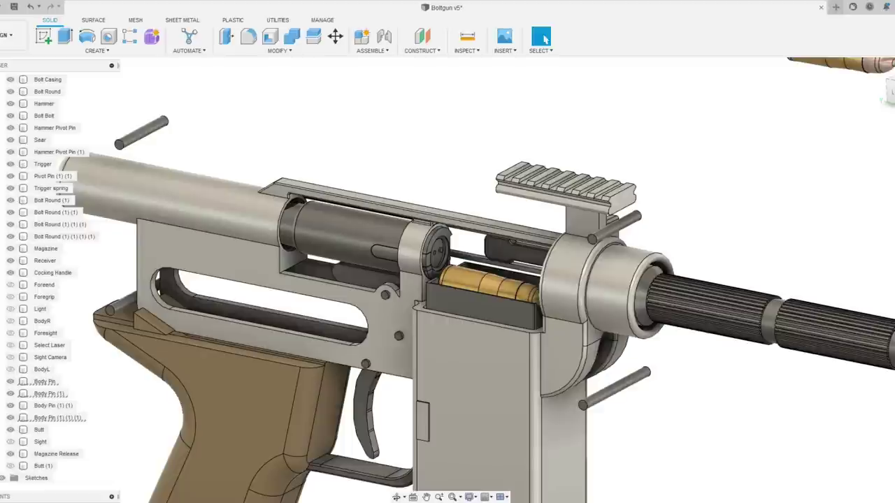
# - Examine the whole opened gun from the ejection side, and compare it with the traditional boltgun below in a straight side view
pyautogui.moveTo(448, 252); pyautogui.dragTo(364, 334)
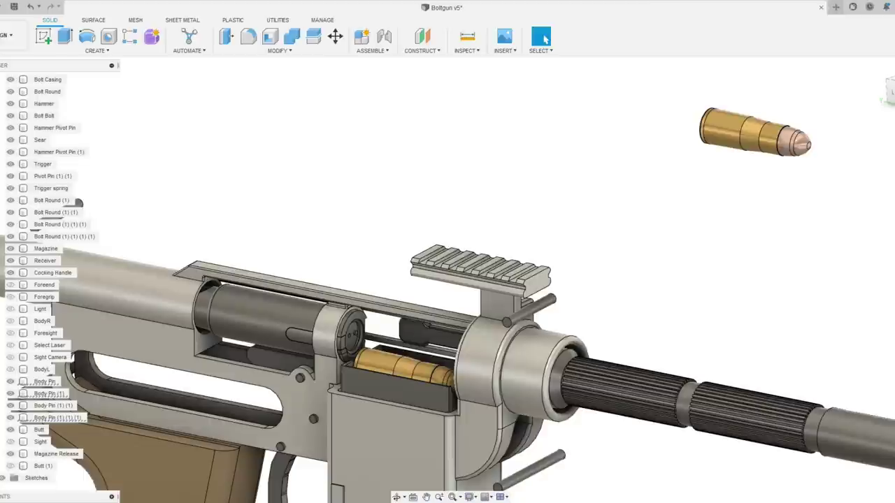
pyautogui.scroll(-4, 717, 294)
pyautogui.moveTo(717, 293); pyautogui.dragTo(659, 165)
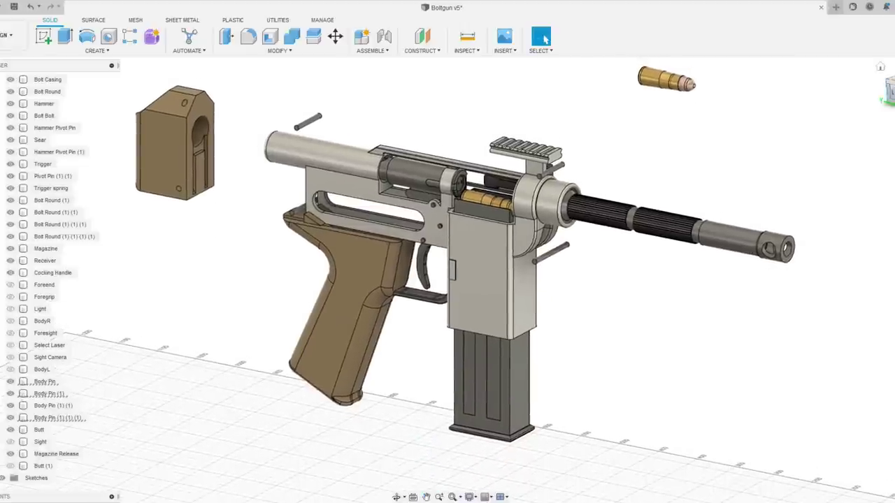
pyautogui.moveTo(891, 91); pyautogui.dragTo(882, 85)
pyautogui.click(890, 91)
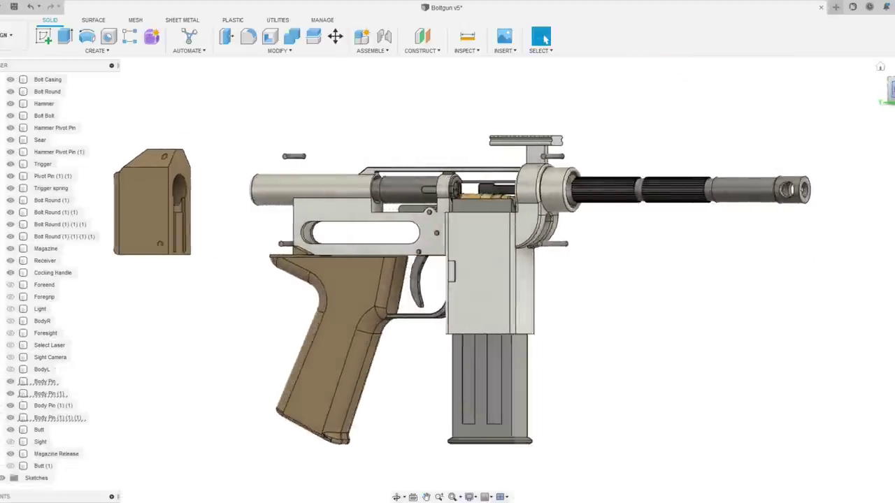
pyautogui.scroll(-5, 701, 289)
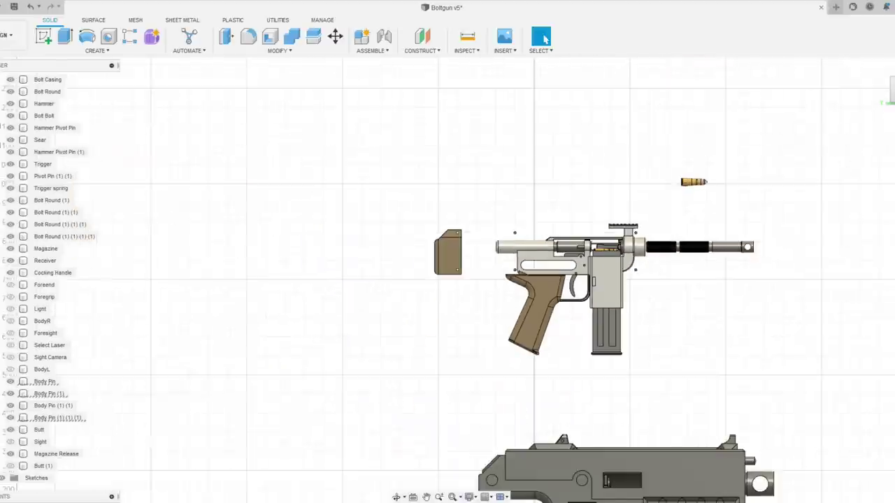
pyautogui.moveTo(701, 290); pyautogui.dragTo(634, 168)
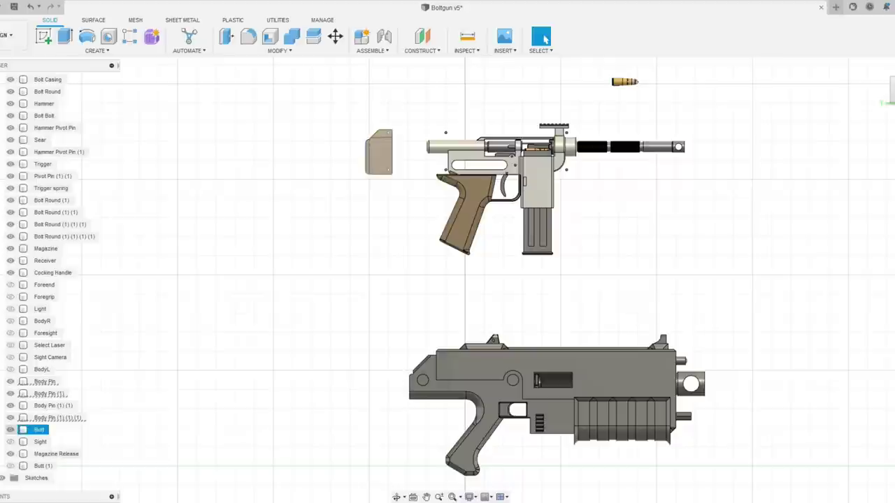
# - Move the detached Butt body 150 mm along X onto the rear of the receiver
pyautogui.click(40, 442)
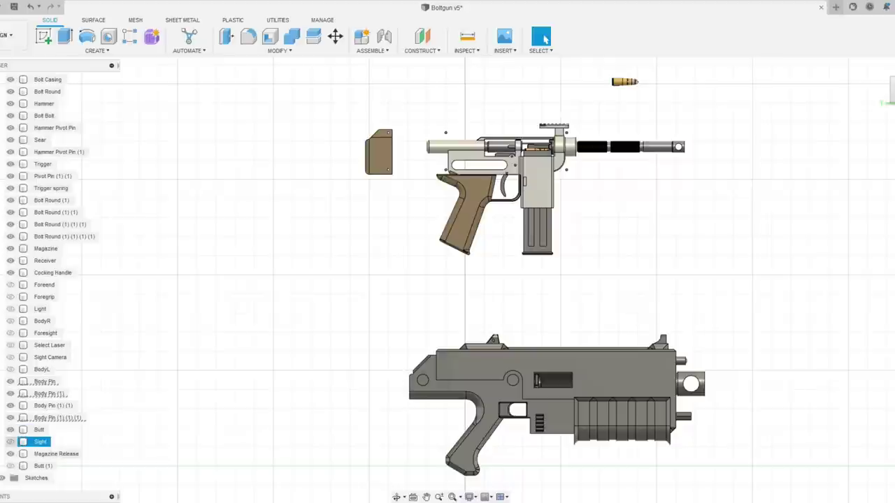
pyautogui.press('Escape')
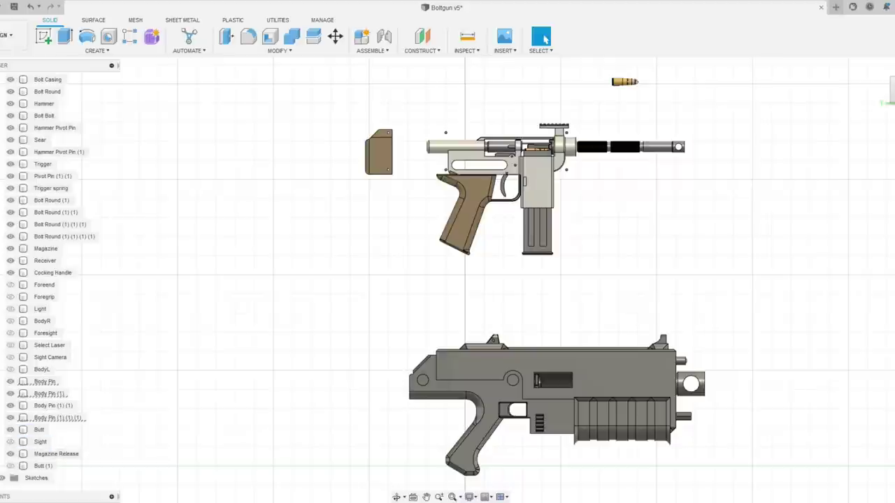
pyautogui.scroll(6, 443, 97)
pyautogui.press('m')
pyautogui.click(260, 229)
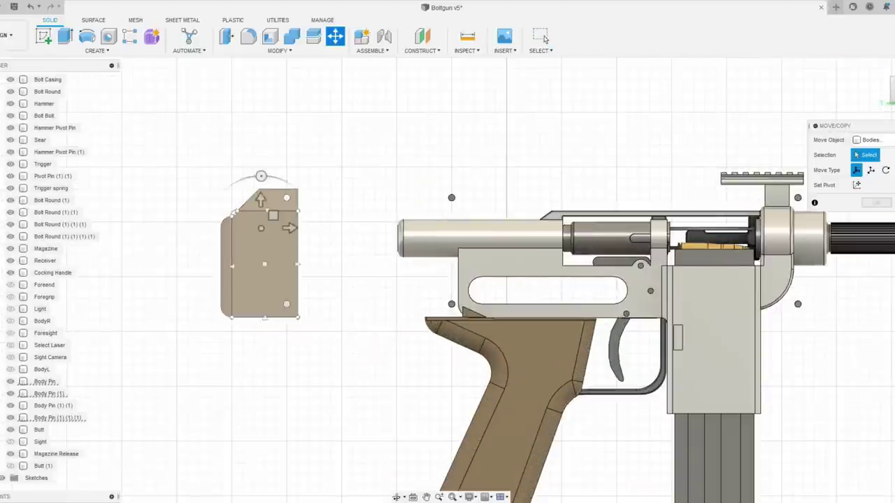
pyautogui.click(40, 430)
pyautogui.moveTo(290, 228); pyautogui.dragTo(456, 228)
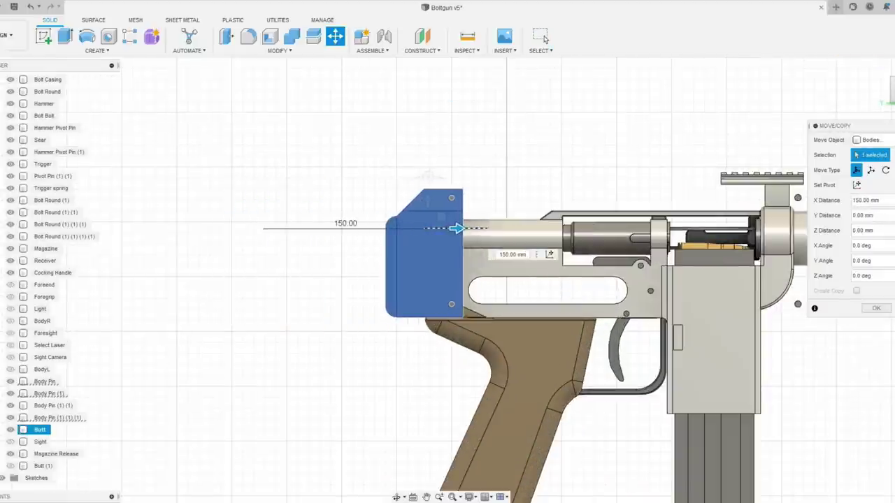
pyautogui.click(876, 308)
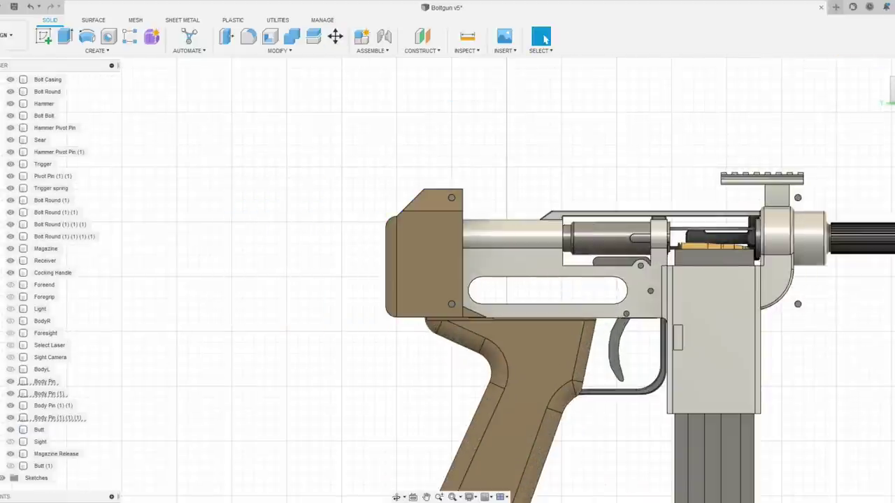
# - Show the hidden BodyR and BodyL halves around the receiver
pyautogui.scroll(1, 42, 285)
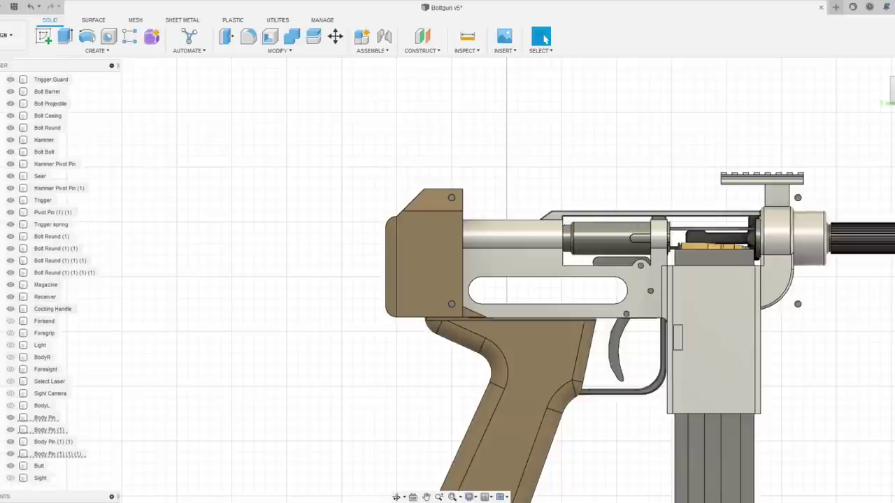
pyautogui.scroll(-1, 42, 287)
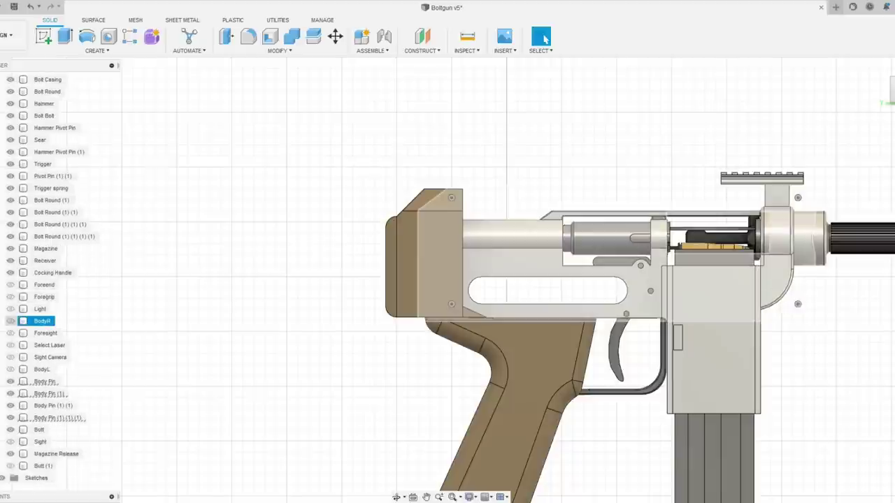
pyautogui.click(11, 321)
pyautogui.click(11, 370)
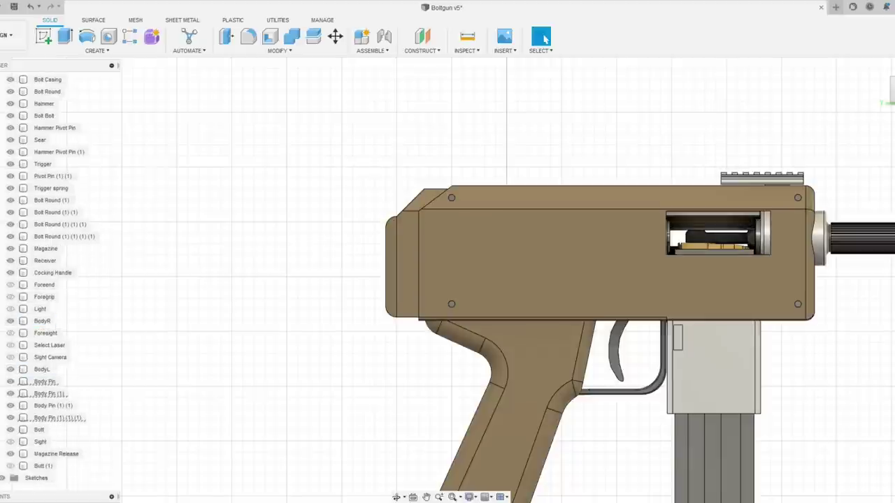
# - Show the Foresight, Select Laser, Sight Camera, Light, Foregrip, Foreend and Sight bodies to complete the gun
pyautogui.moveTo(507, 280); pyautogui.dragTo(332, 253)
pyautogui.click(10, 332)
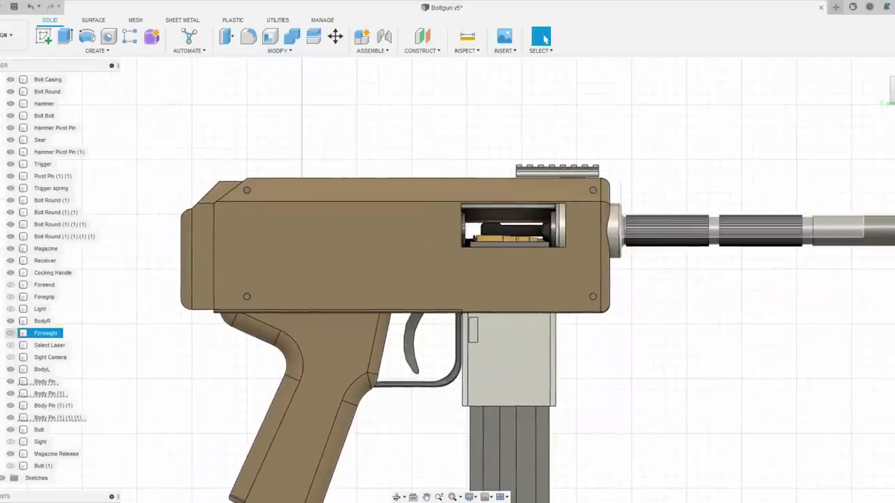
pyautogui.click(10, 345)
pyautogui.click(10, 357)
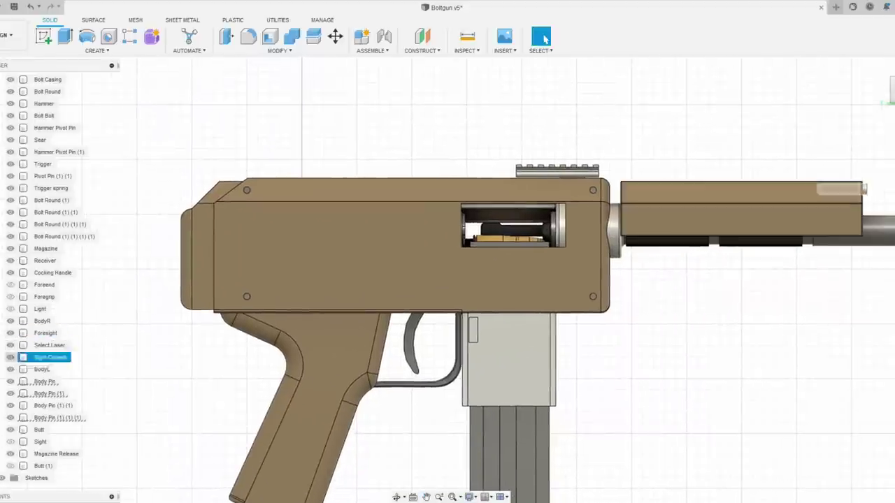
pyautogui.click(11, 309)
pyautogui.click(11, 296)
pyautogui.click(11, 285)
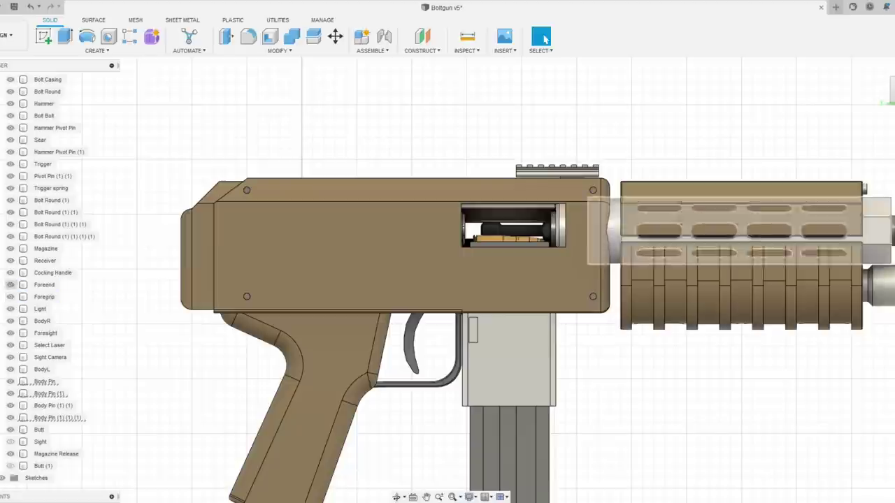
pyautogui.click(11, 442)
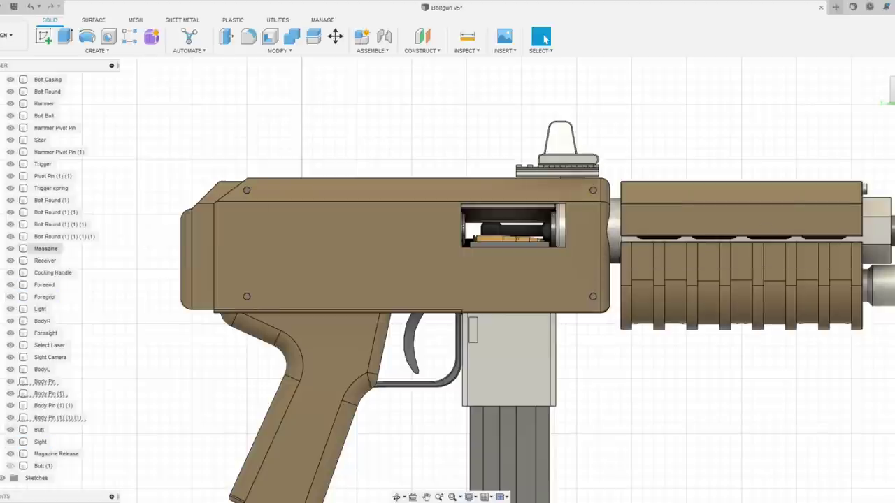
# - Temporarily hide the Foresight and Foregrip bodies to expose the foreend and light, and restore both
pyautogui.scroll(-3, 203, 156)
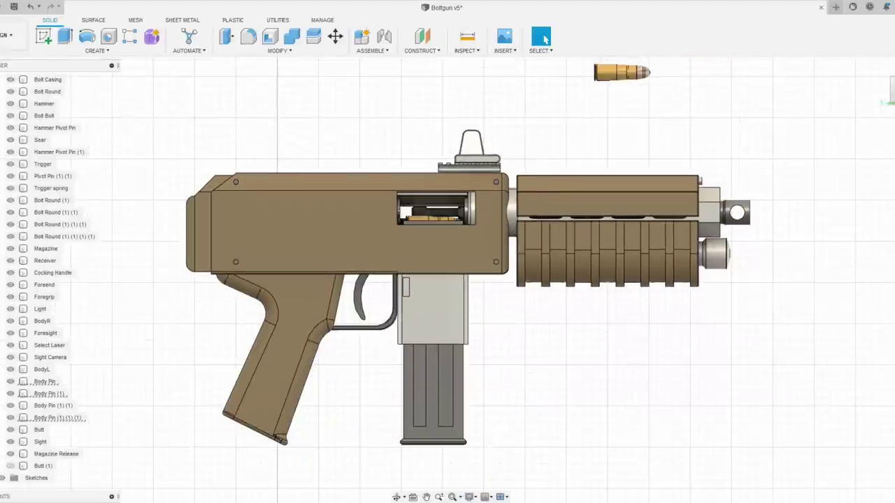
pyautogui.scroll(-4, 478, 153)
pyautogui.scroll(-3, 478, 280)
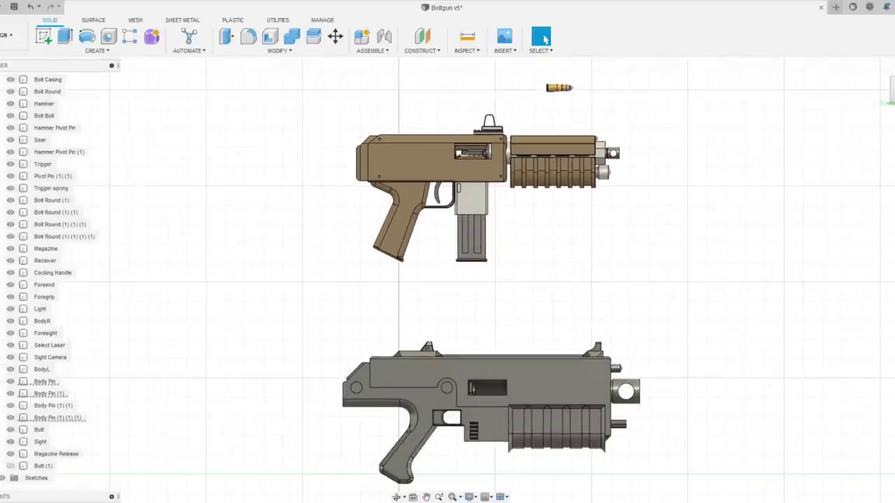
pyautogui.moveTo(478, 279); pyautogui.dragTo(512, 272)
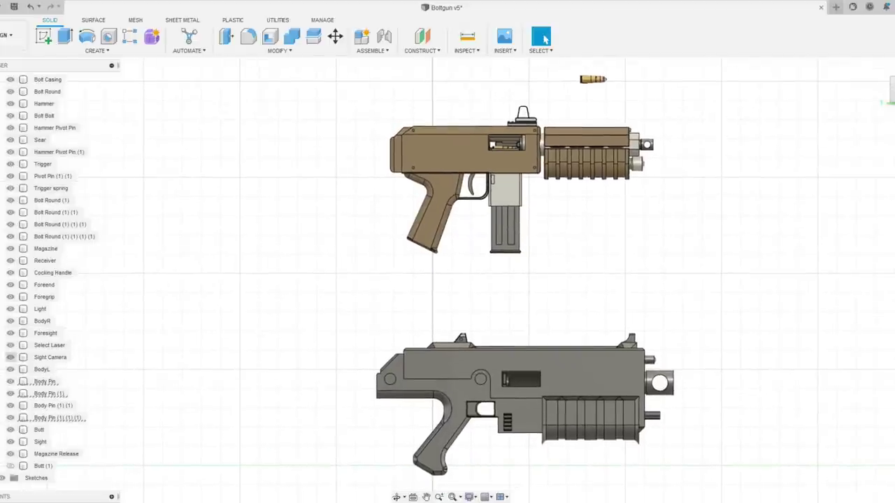
pyautogui.click(49, 346)
pyautogui.click(44, 333)
pyautogui.press('v')
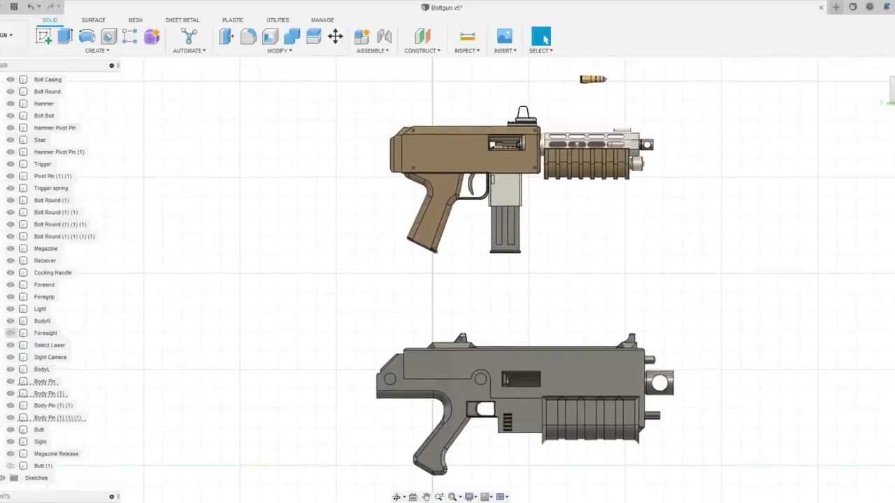
pyautogui.click(44, 296)
pyautogui.press('v')
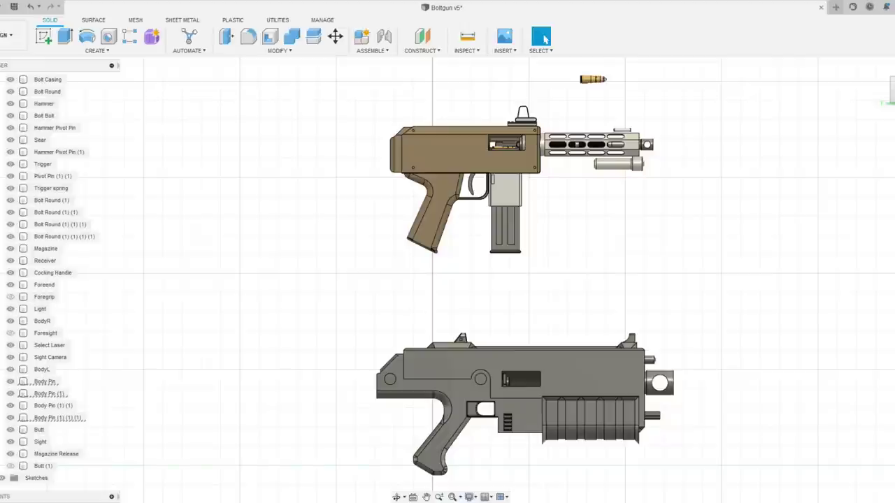
pyautogui.click(11, 296)
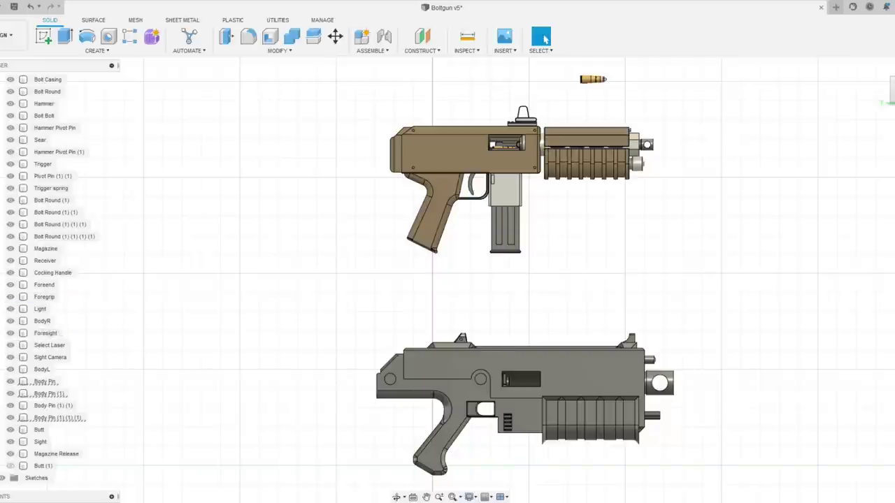
# - Examine the complete redesigned gun and the traditional boltgun below from both front sides
pyautogui.click(397, 497)
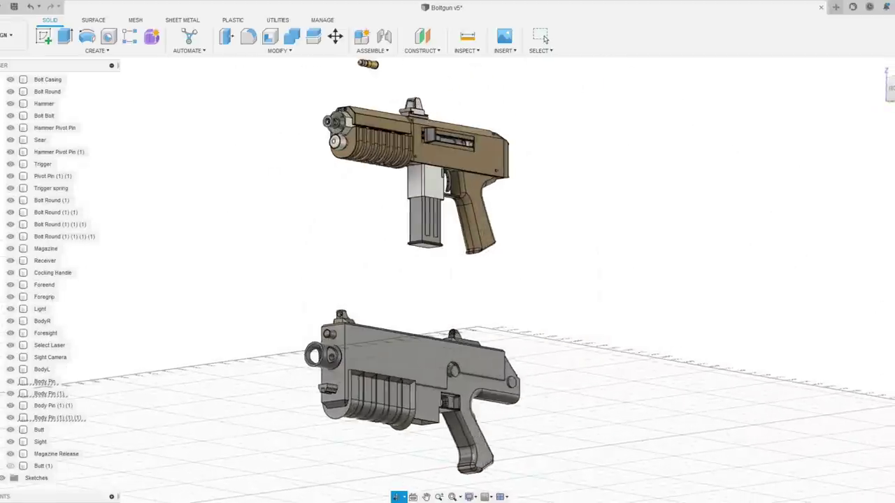
pyautogui.scroll(5, 342, 127)
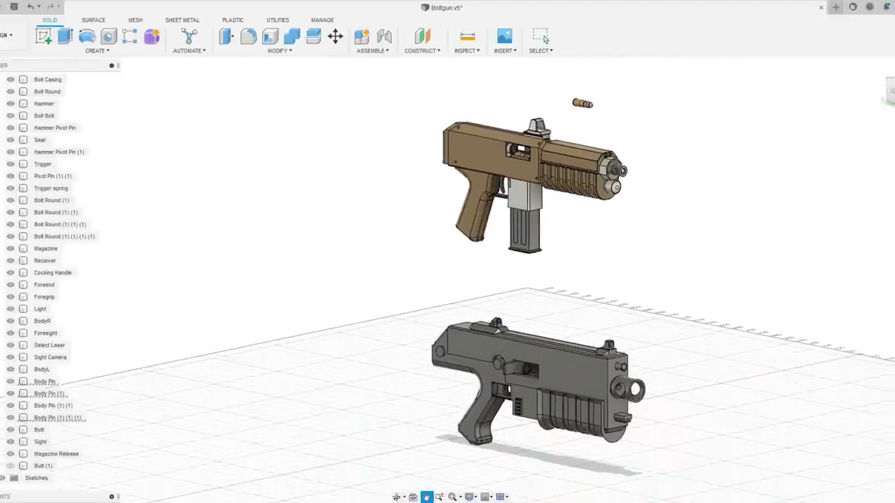
pyautogui.click(546, 40)
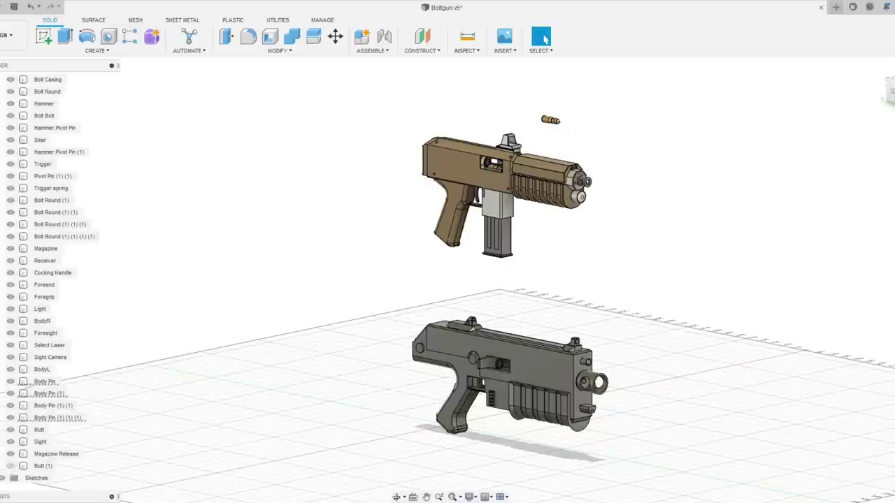
pyautogui.click(335, 37)
pyautogui.click(502, 225)
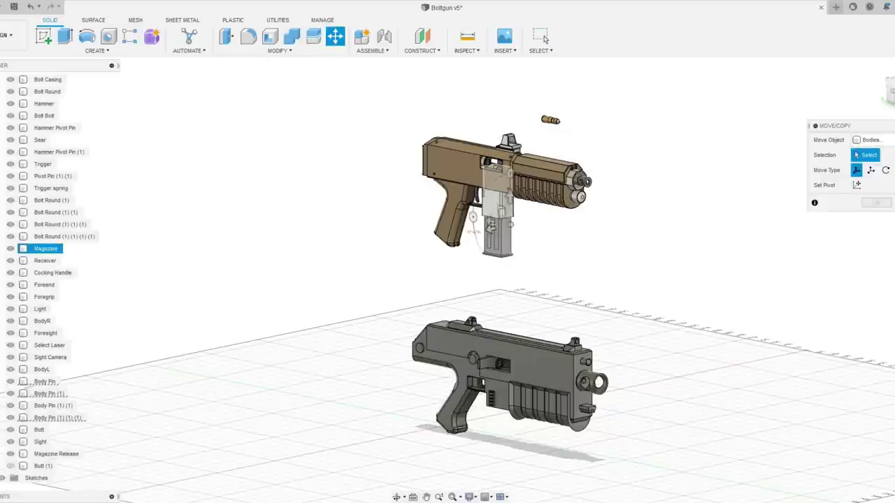
pyautogui.click(507, 225)
pyautogui.scroll(5, 622, 139)
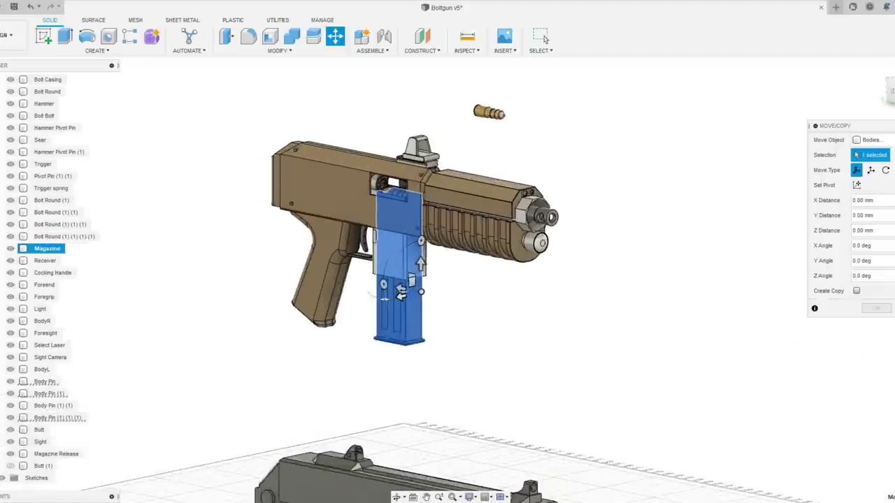
pyautogui.moveTo(500, 342); pyautogui.dragTo(625, 259)
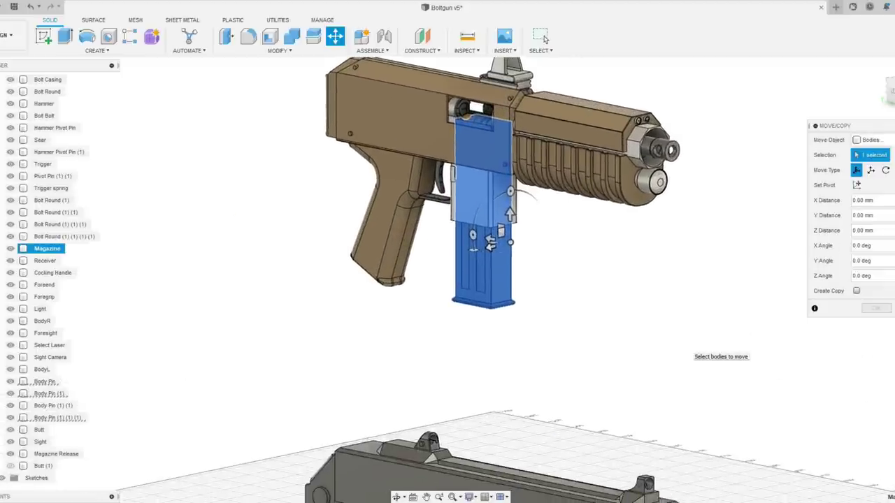
pyautogui.scroll(3, 483, 133)
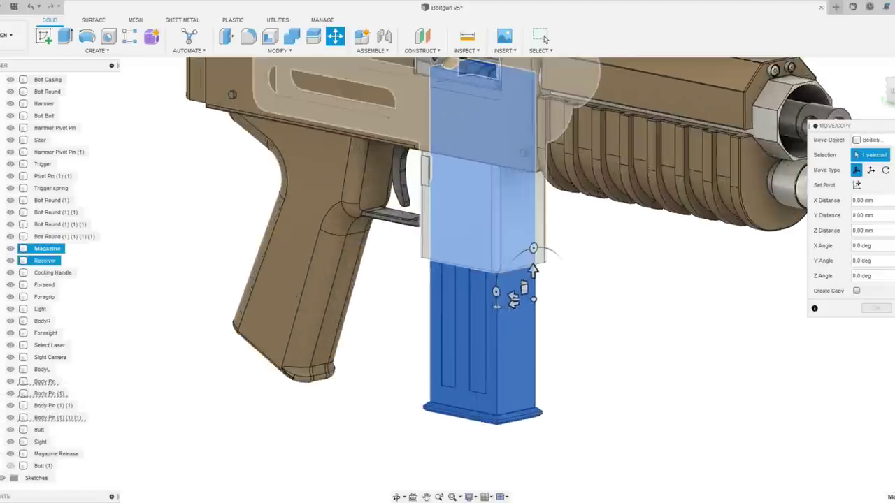
pyautogui.click(542, 37)
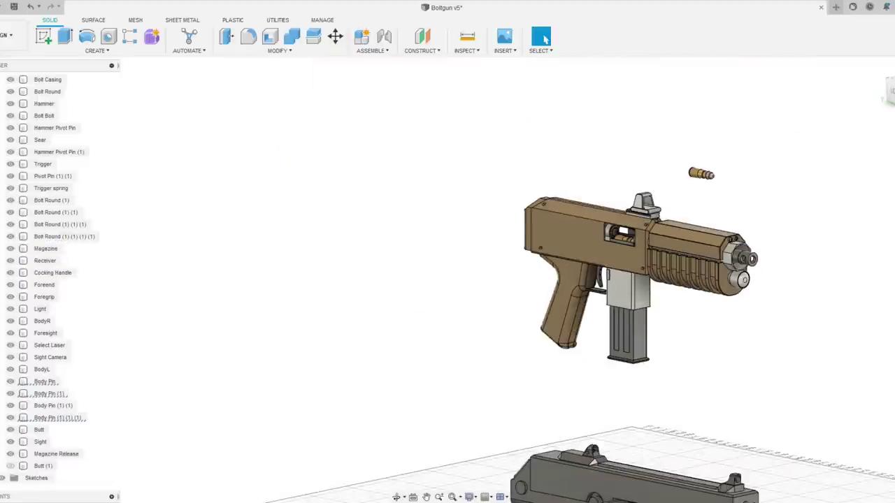
# - Frame the redesigned and traditional boltguns together, and compare them in a perspective view and a side view
pyautogui.moveTo(630, 280); pyautogui.dragTo(573, 227)
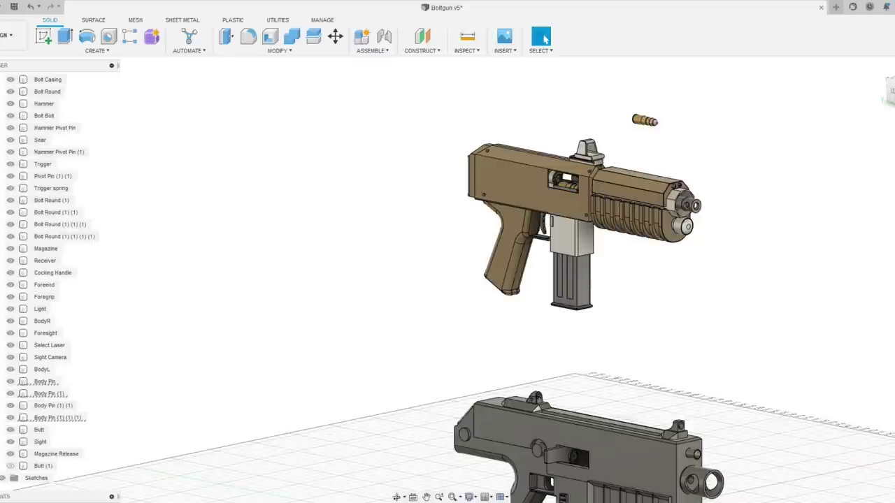
pyautogui.moveTo(755, 252); pyautogui.dragTo(699, 196)
pyautogui.scroll(-1, 699, 196)
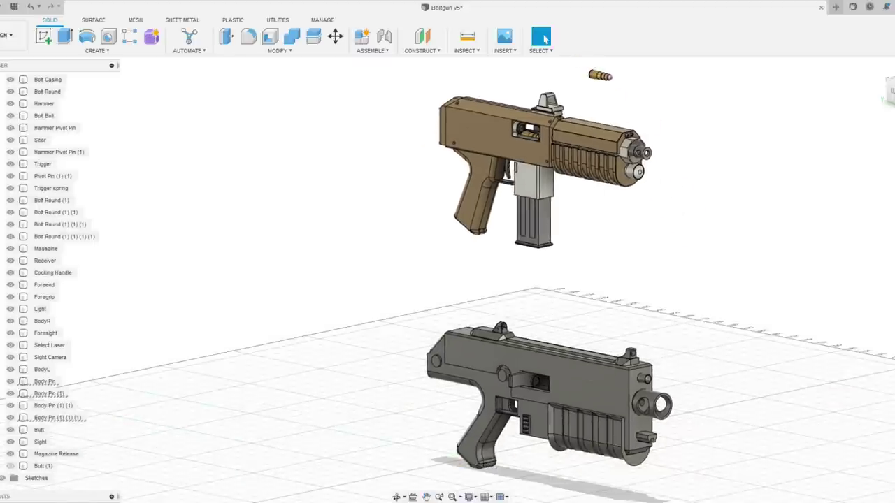
pyautogui.scroll(-1, 728, 224)
pyautogui.moveTo(727, 223); pyautogui.dragTo(692, 219)
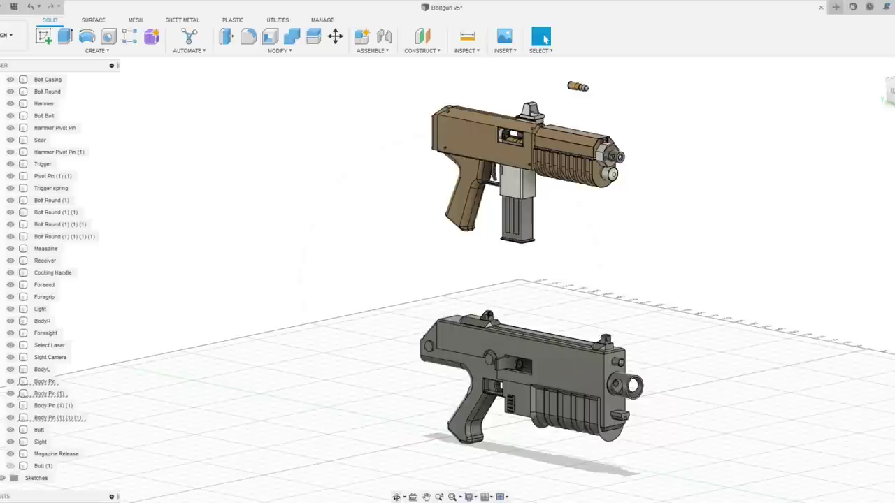
pyautogui.moveTo(448, 279); pyautogui.dragTo(538, 252)
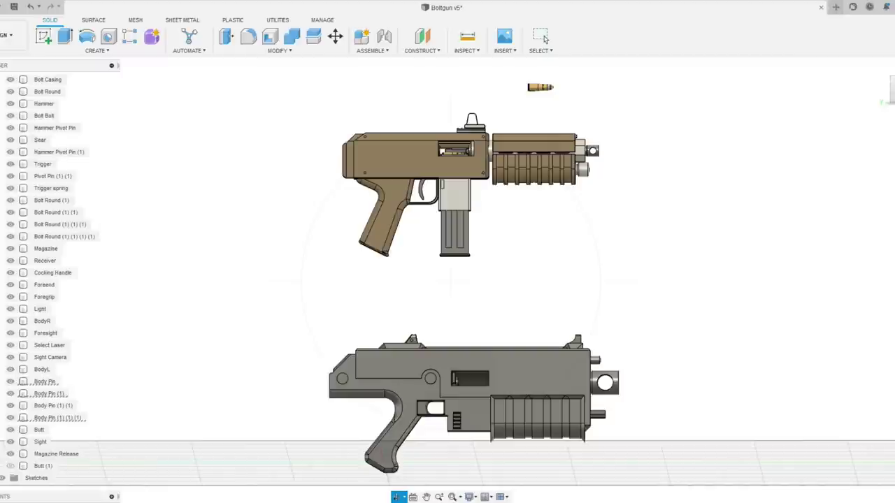
# - Examine the casing and projectile of the loose bolt round above the gun up close
pyautogui.moveTo(657, 74); pyautogui.dragTo(542, 231)
pyautogui.scroll(3, 544, 230)
pyautogui.scroll(8, 543, 226)
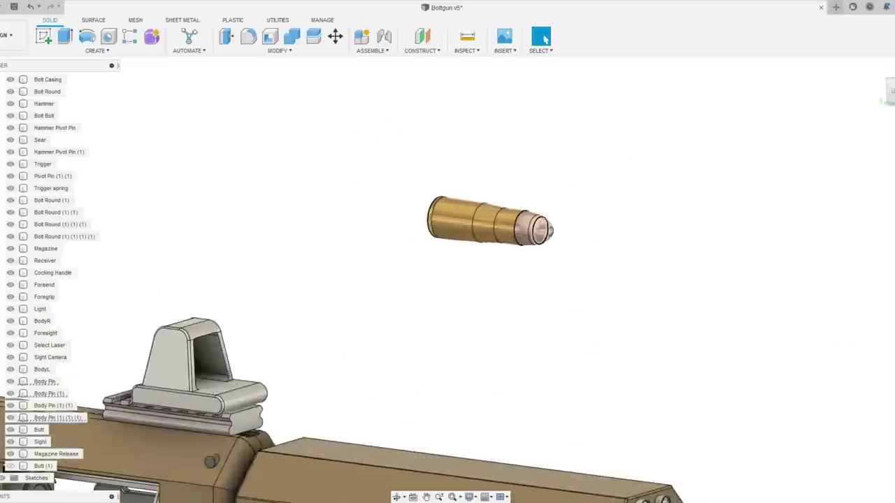
pyautogui.scroll(3, 614, 234)
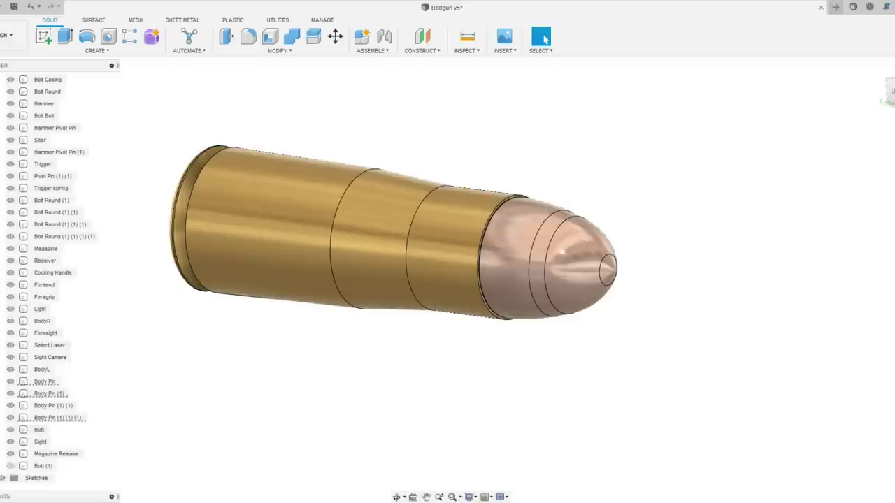
# - Hide the BodyR half of the redesigned gun to expose the receiver and bolt
pyautogui.scroll(-8, 763, 253)
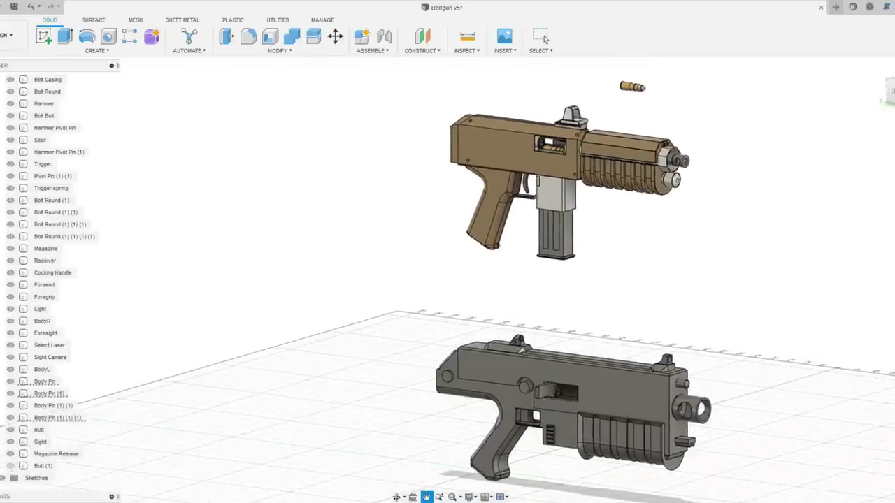
pyautogui.click(545, 39)
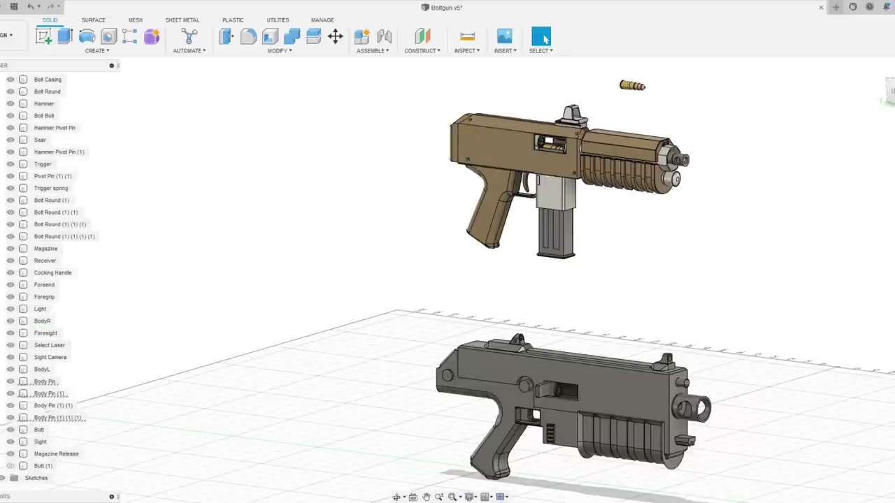
pyautogui.click(10, 321)
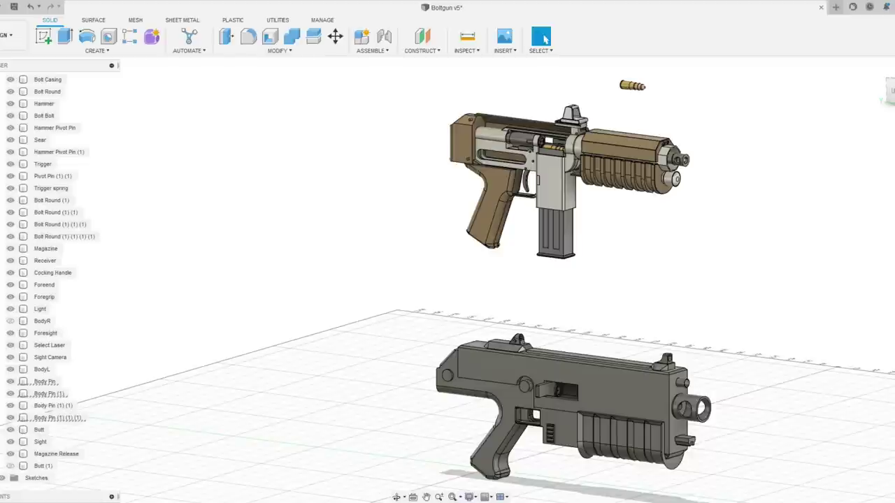